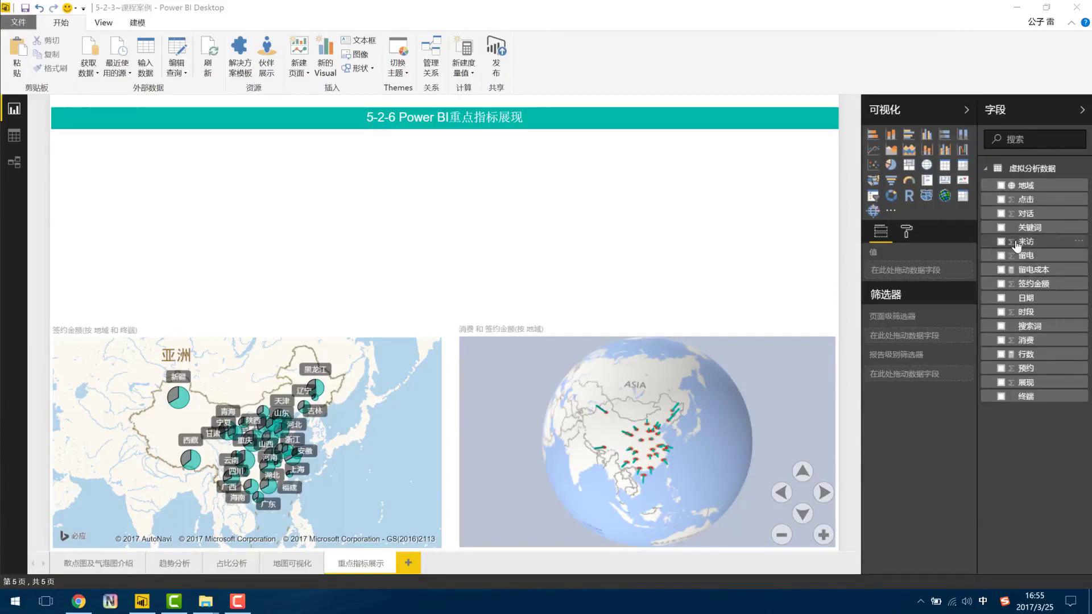
Add a 来访 card below the title banner and shrink it.
mouse_move(1017, 244)
mouse_down()
mouse_move(149, 184)
mouse_move(103, 165)
mouse_up()
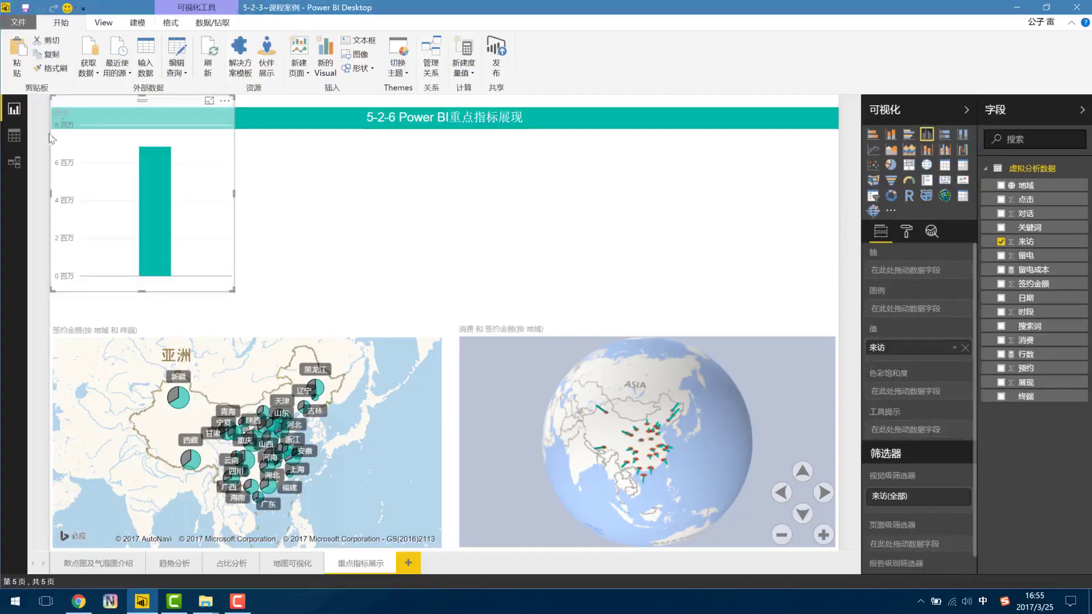
drag(51, 95, 51, 136)
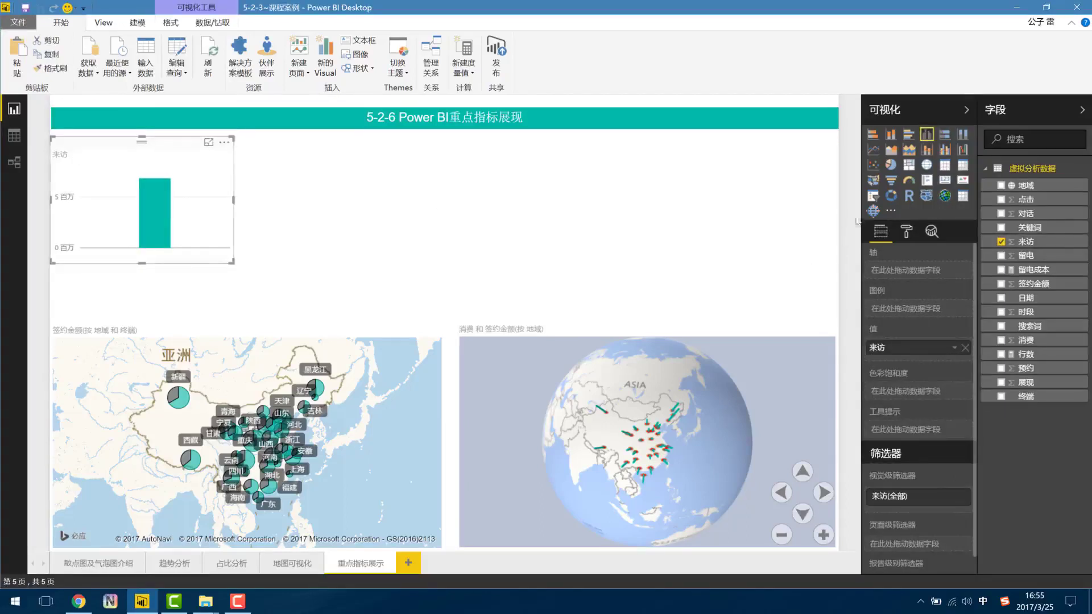
click(944, 181)
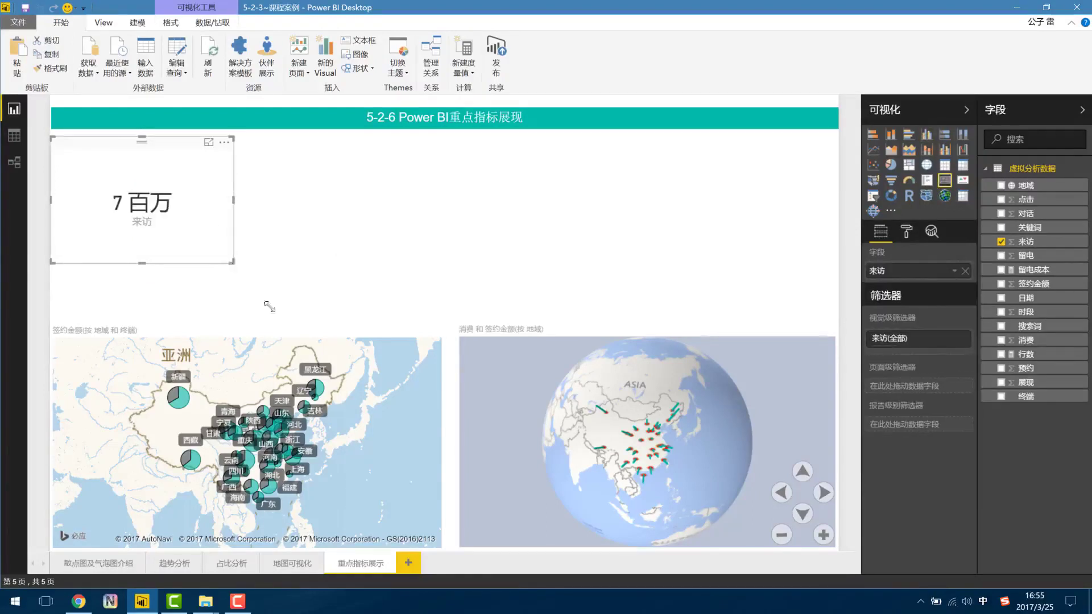
drag(269, 307, 215, 218)
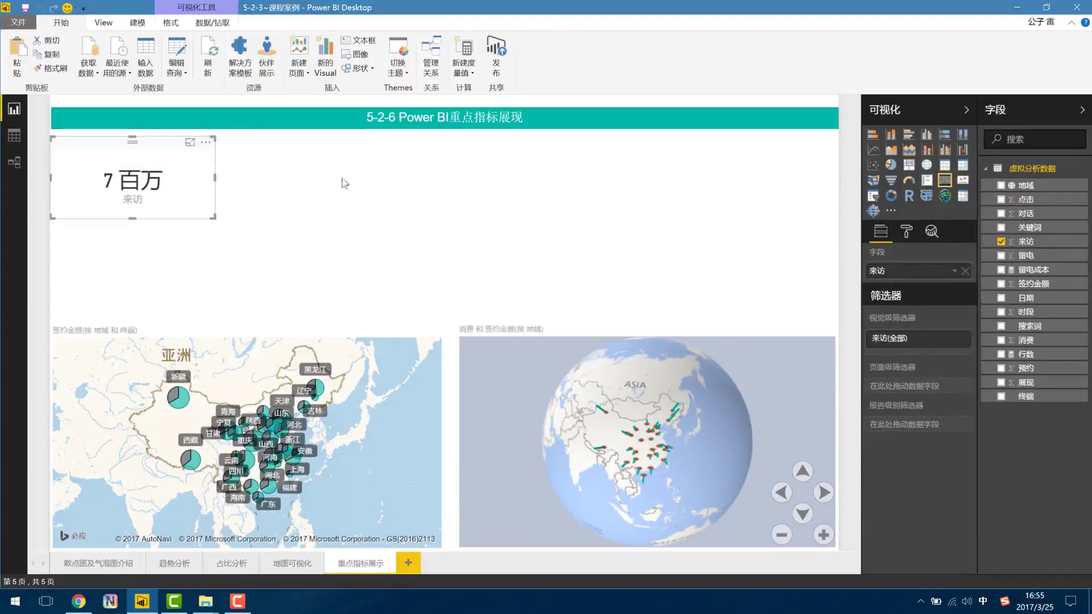
Add a 留电 card and place it at the top-left under the title.
drag(1032, 261, 341, 183)
click(944, 180)
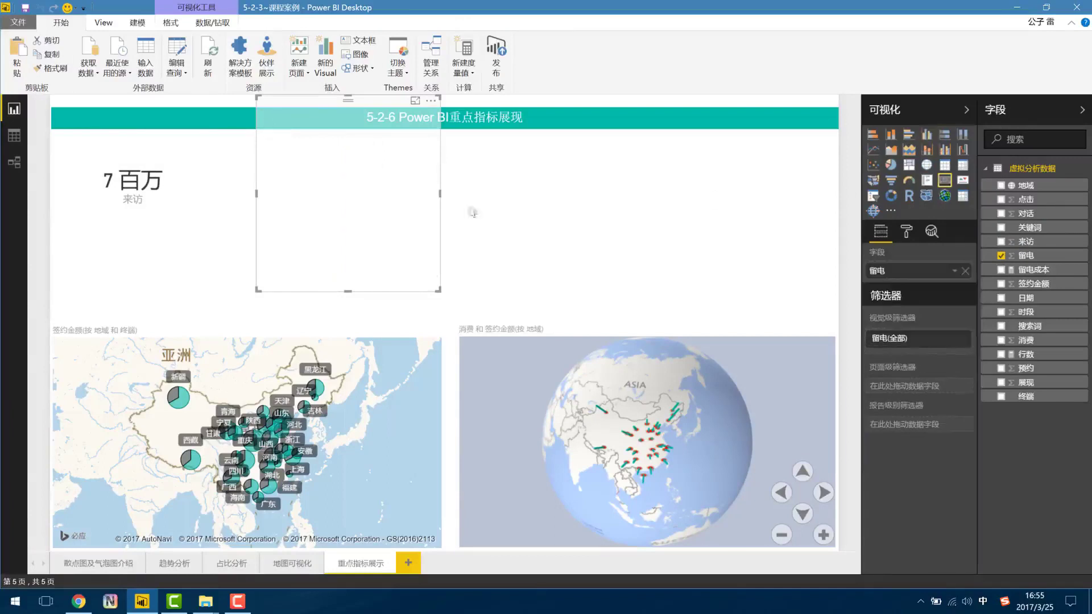
drag(437, 291, 416, 198)
drag(359, 107, 272, 130)
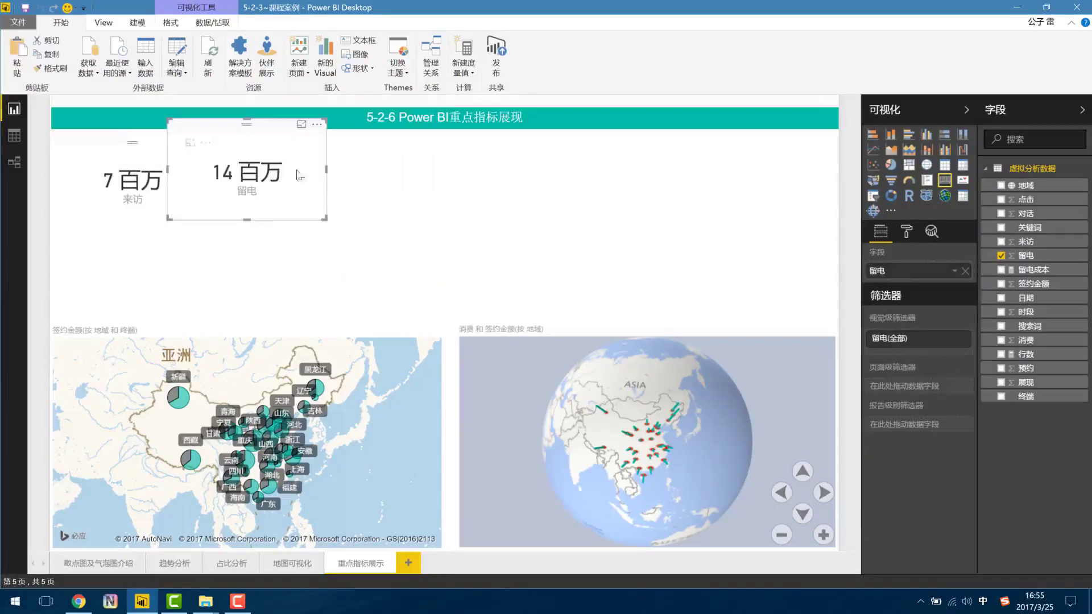
drag(129, 138, 405, 184)
mouse_move(196, 149)
mouse_down()
mouse_move(104, 148)
mouse_move(76, 130)
mouse_up()
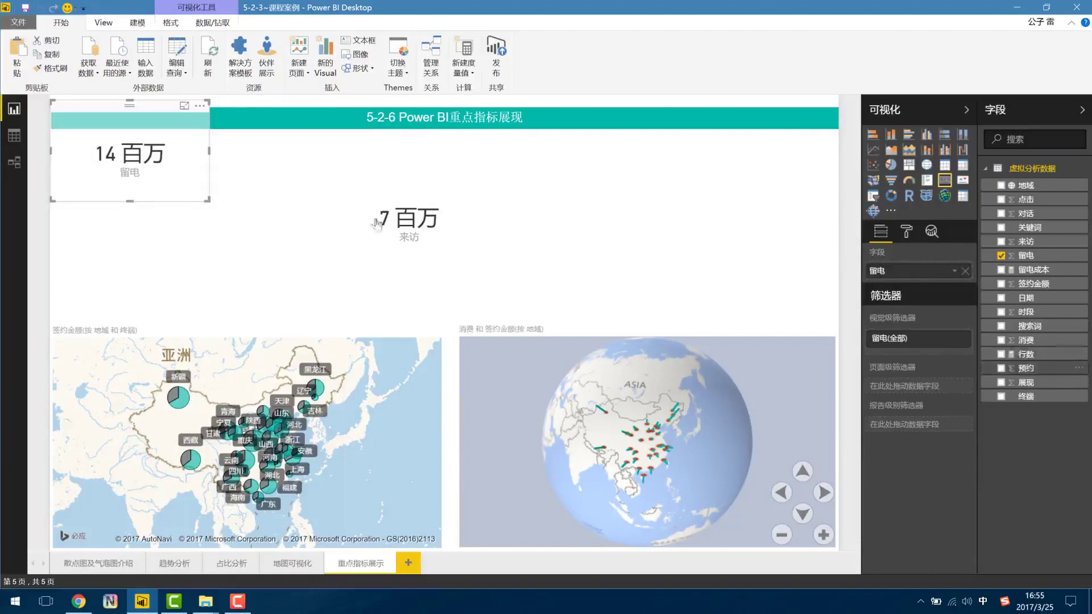
Add a 预约 card next to 留电 and line the 来访 card up beside it.
drag(1023, 367, 312, 165)
drag(423, 222, 531, 223)
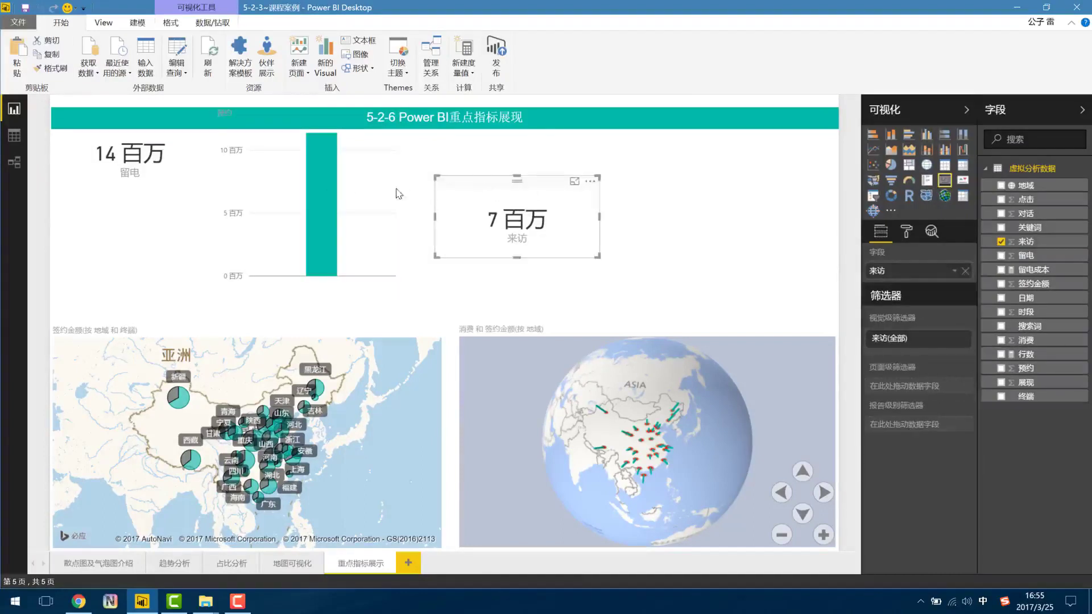
click(329, 178)
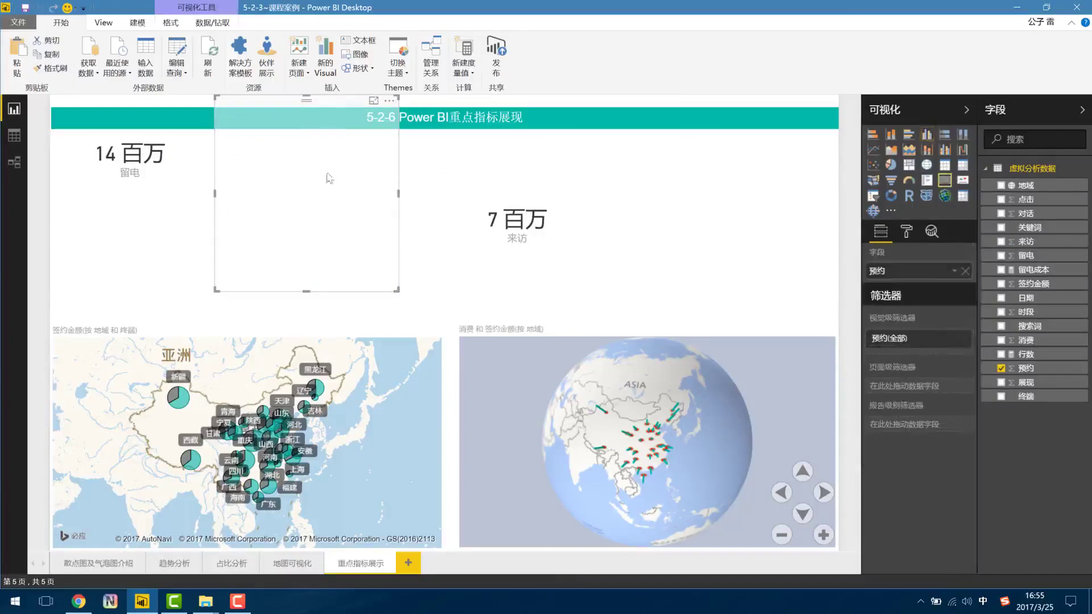
drag(397, 288, 358, 204)
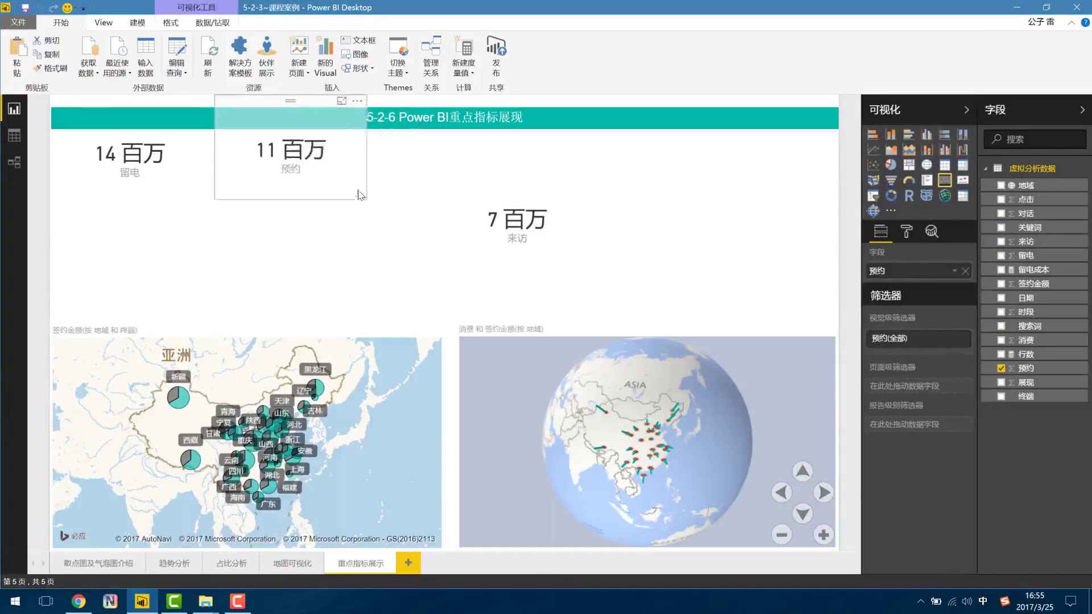
mouse_move(270, 110)
mouse_down()
mouse_move(193, 96)
mouse_move(213, 109)
mouse_up()
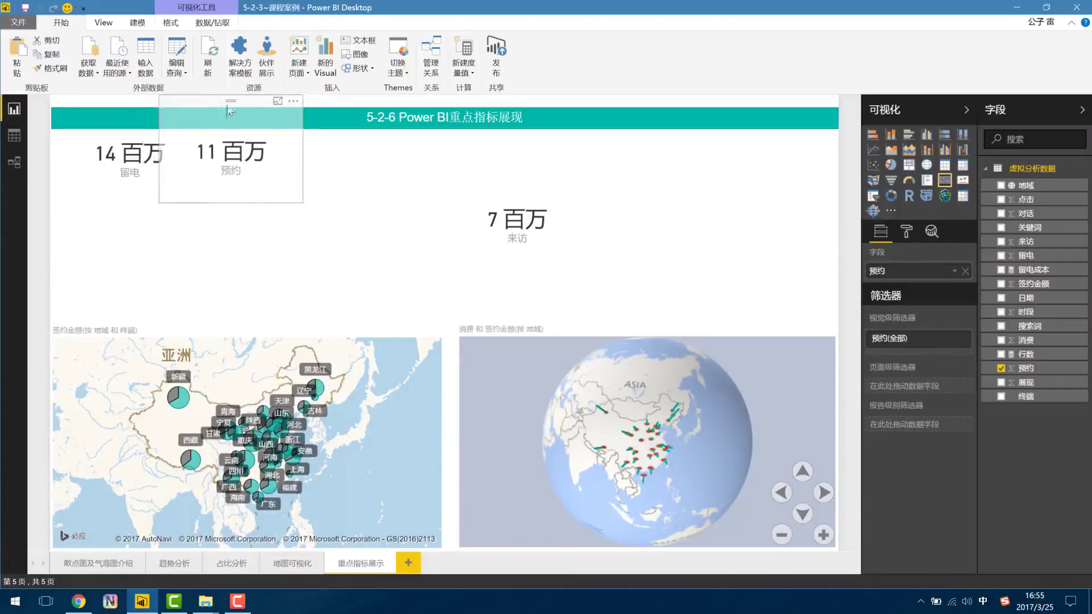
click(481, 203)
drag(466, 185, 285, 123)
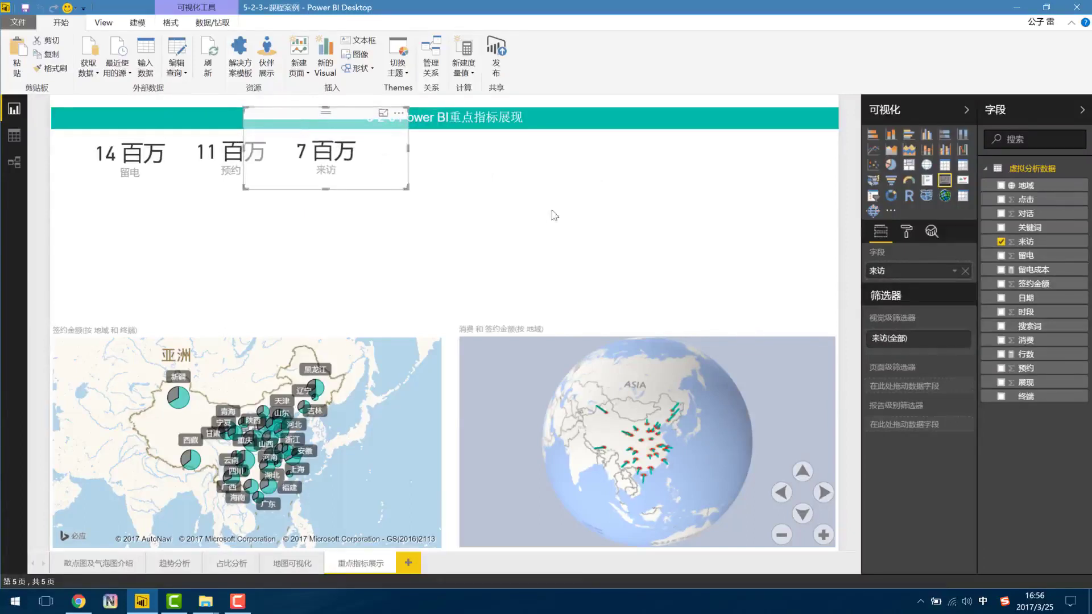
click(510, 249)
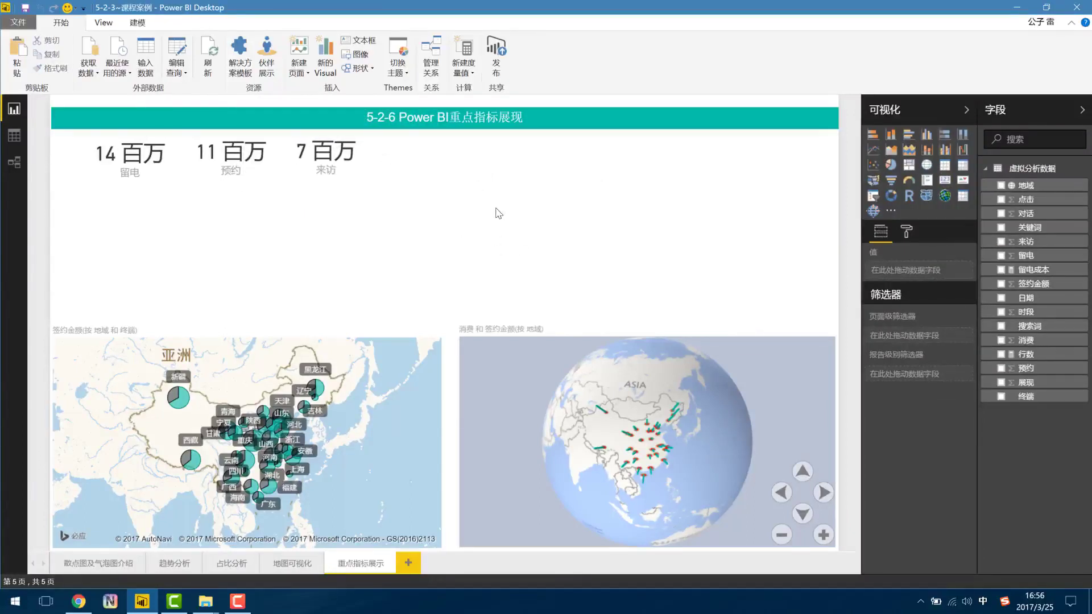
mouse_move(213, 469)
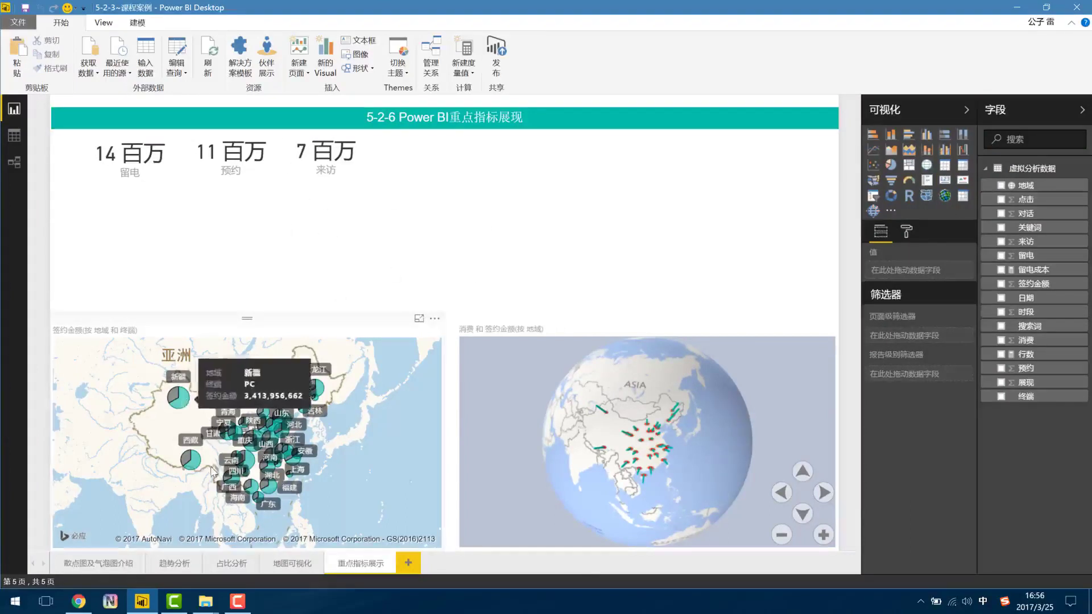
Cross-filter the cards via the 新疆 pie on the filled map and the globe's data point.
click(183, 403)
mouse_move(647, 441)
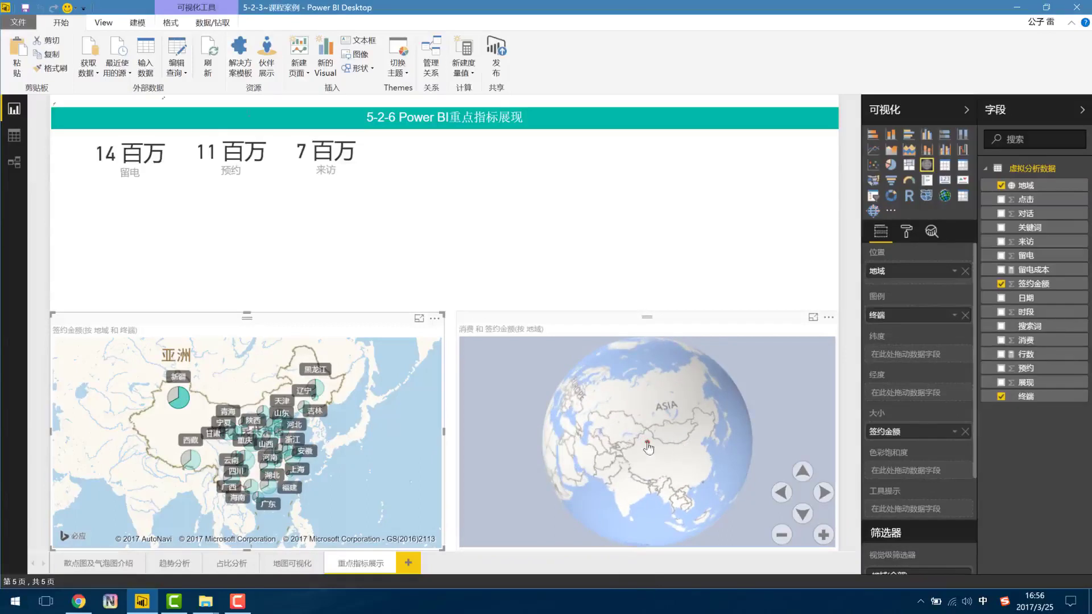
click(648, 444)
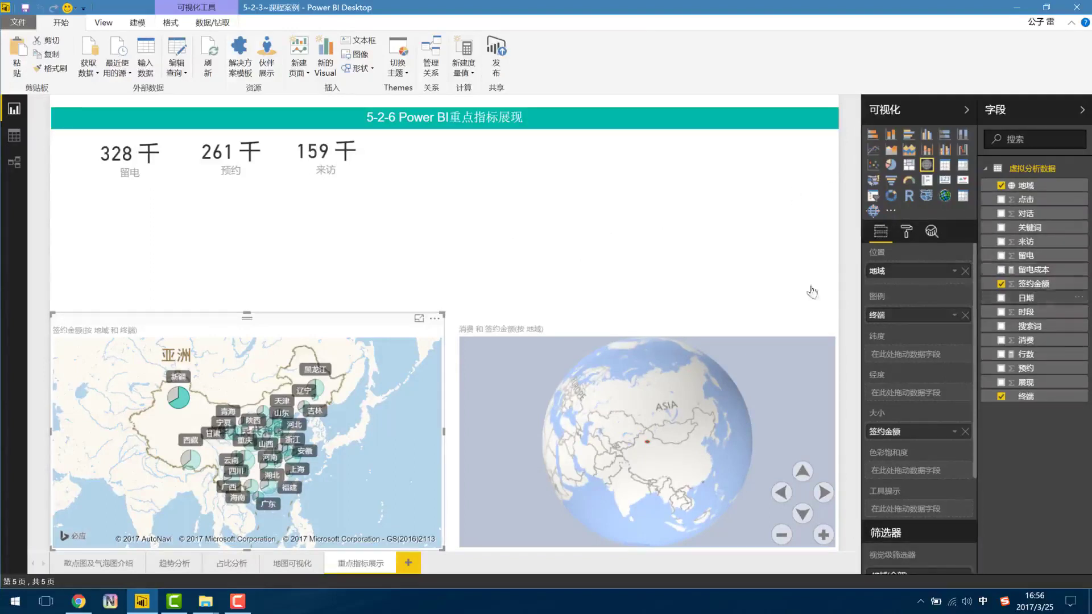
Add a 日期 slicer using the plain date field instead of the date hierarchy.
drag(1025, 297, 676, 275)
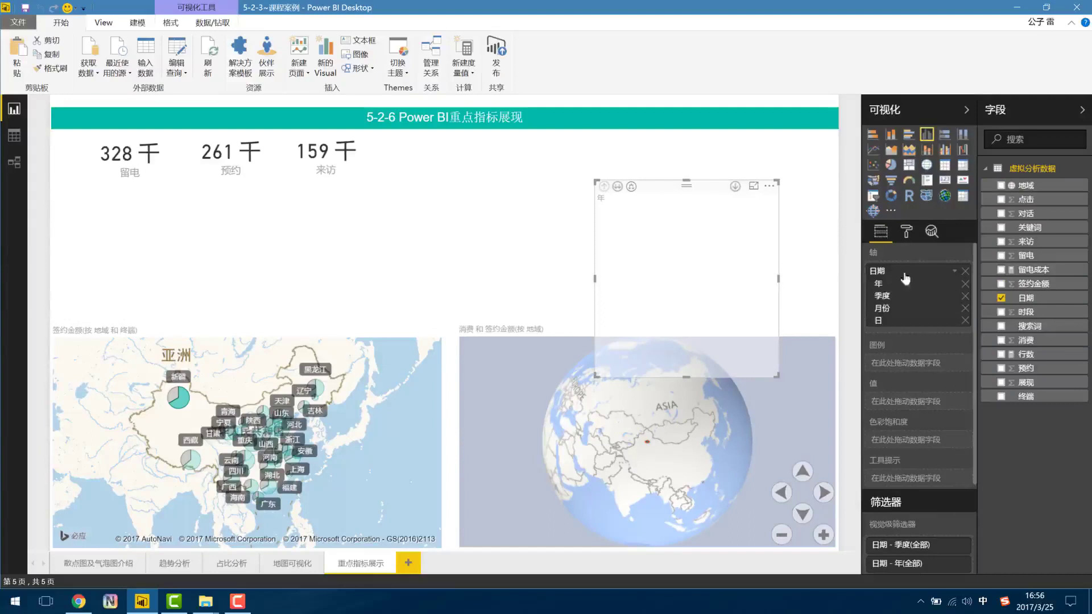
click(951, 277)
click(975, 313)
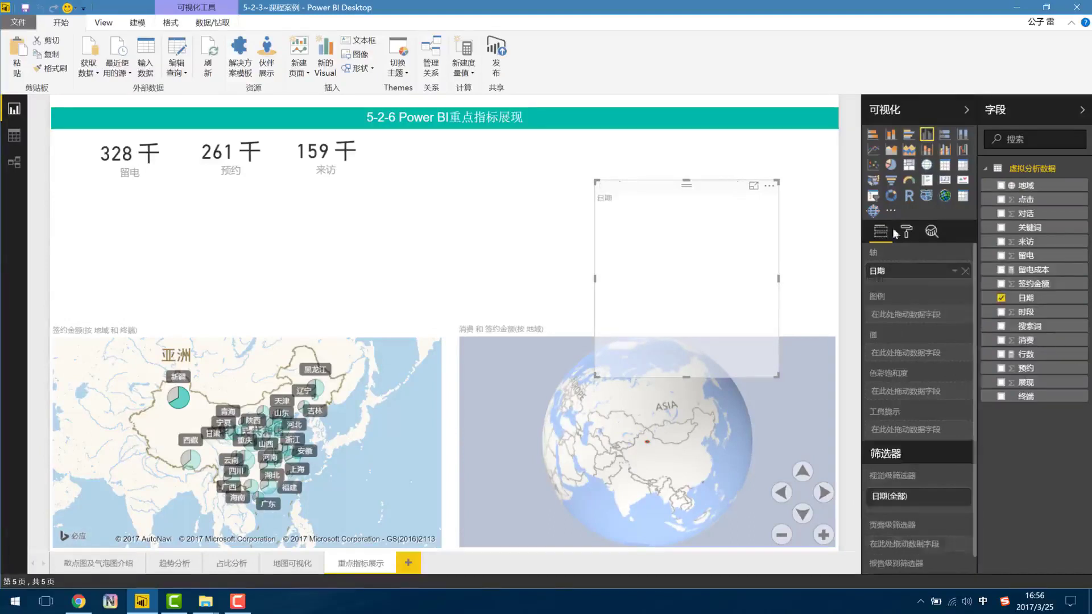
click(873, 198)
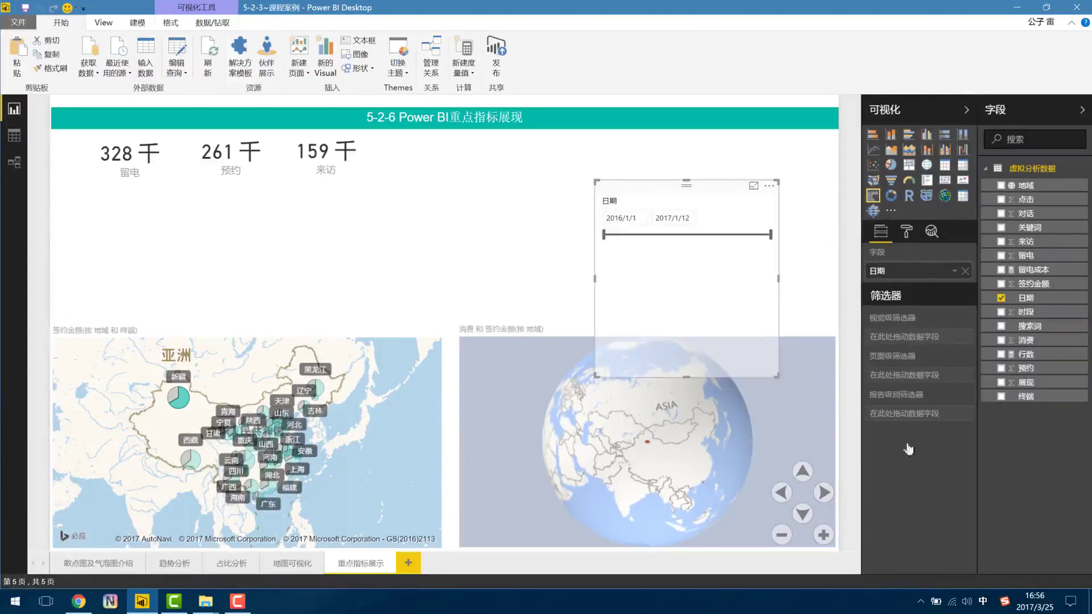
Delete the globe map and place the slicer, wider and shorter, beside the left map.
click(784, 341)
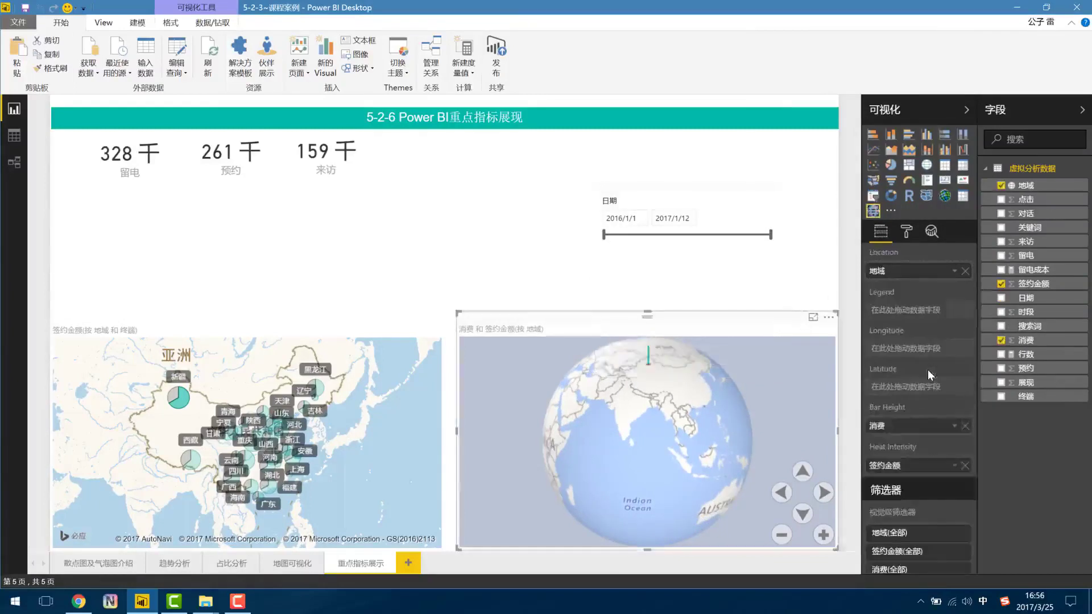
key(Delete)
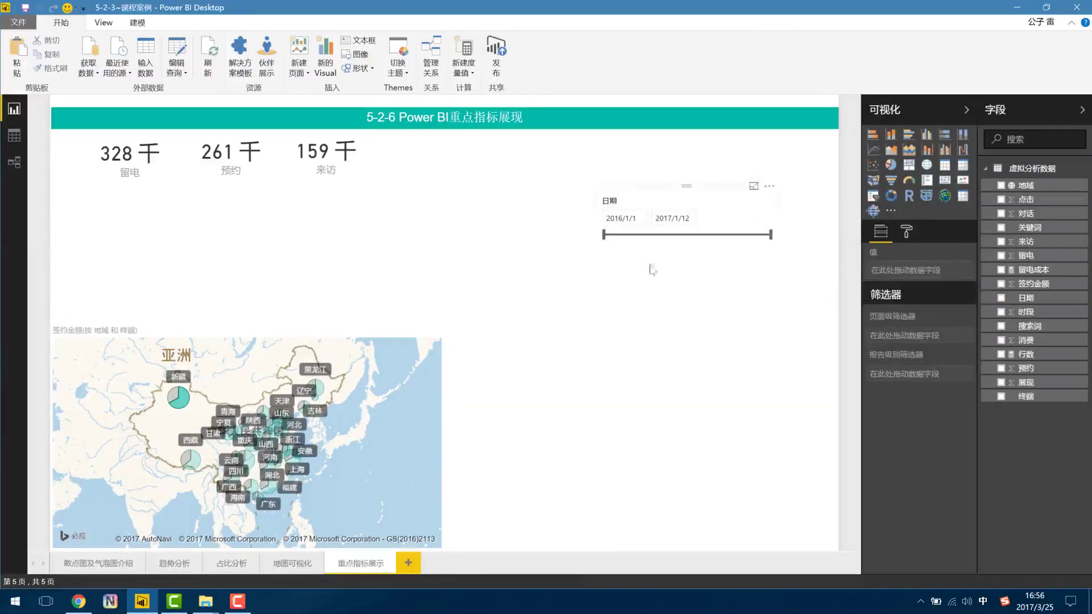
drag(651, 271, 513, 441)
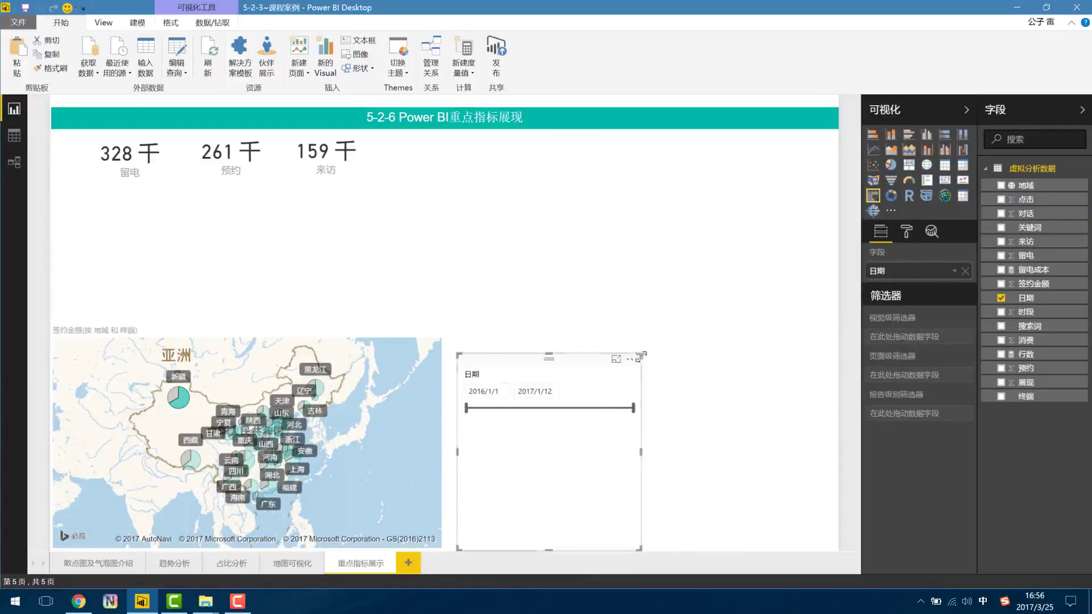
drag(640, 355, 836, 475)
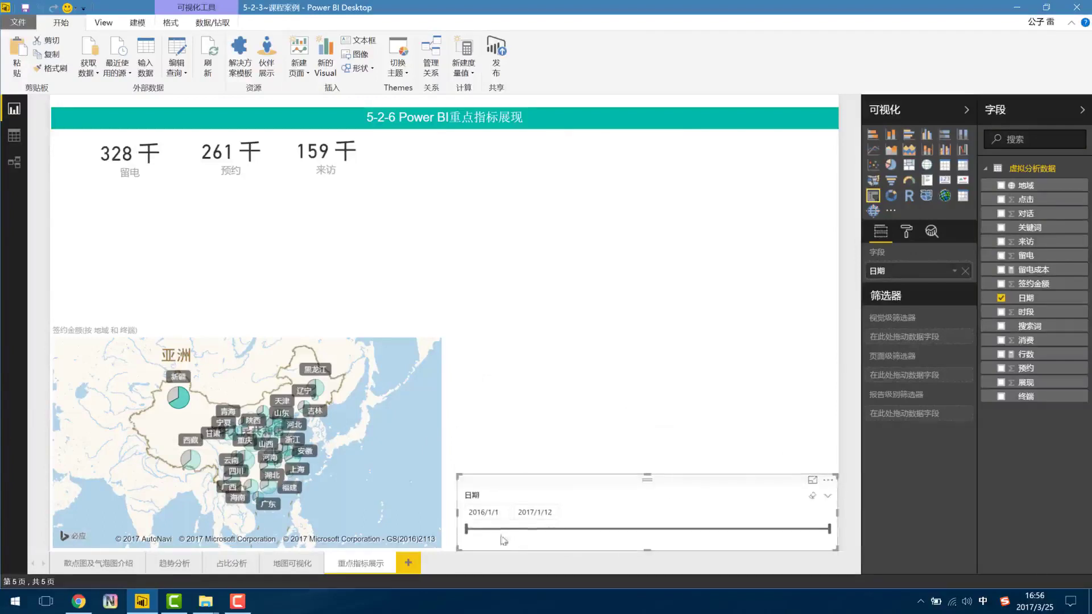
Set the slicer's start date to 2016/12/1, keeping the 2017/1/12 end.
click(490, 512)
drag(467, 528, 790, 532)
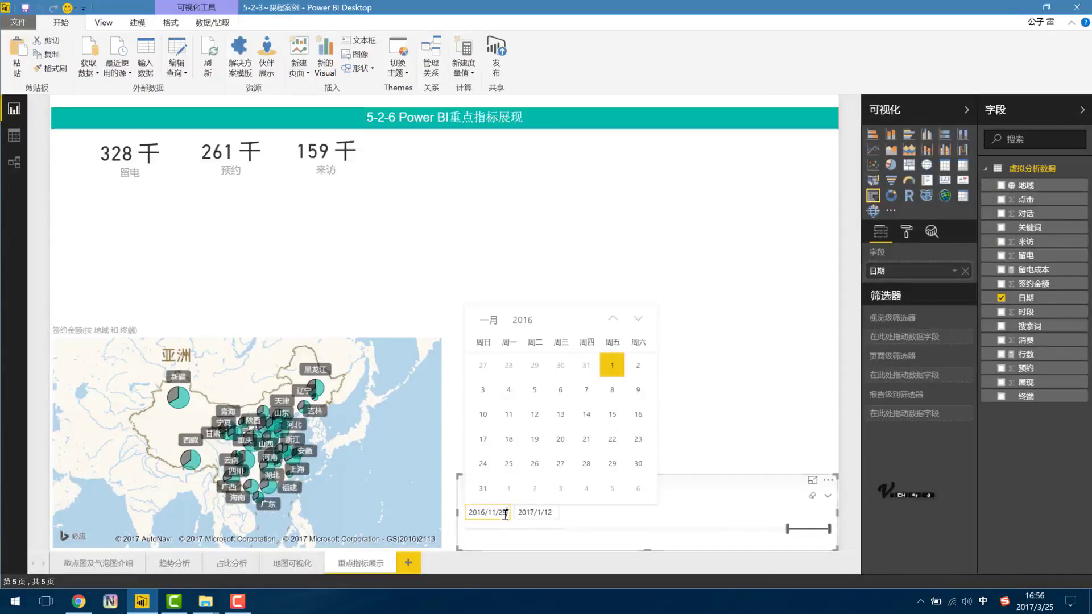
key(Return)
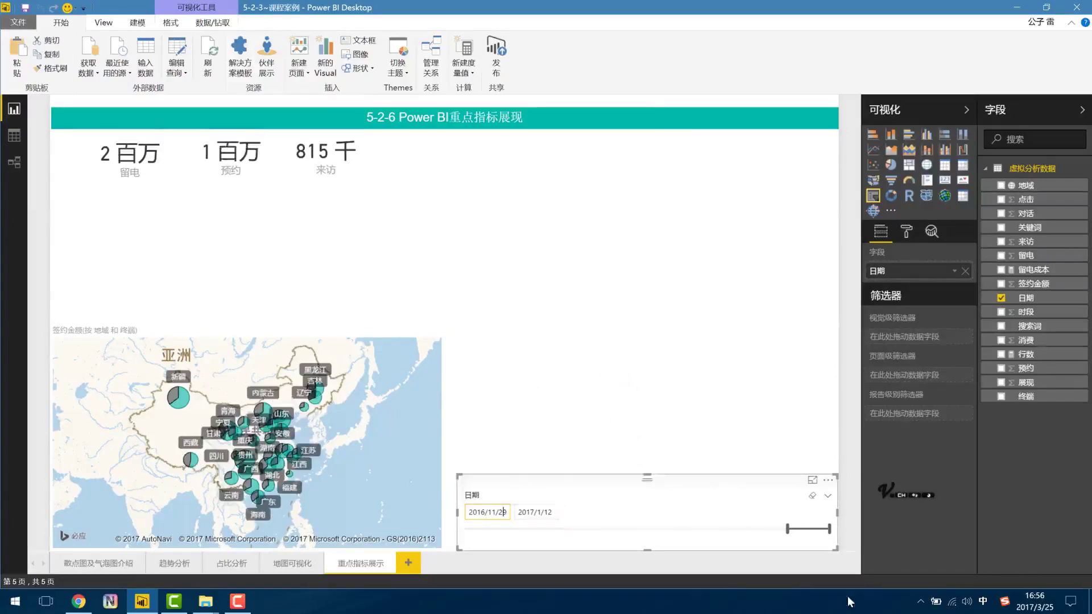
click(488, 512)
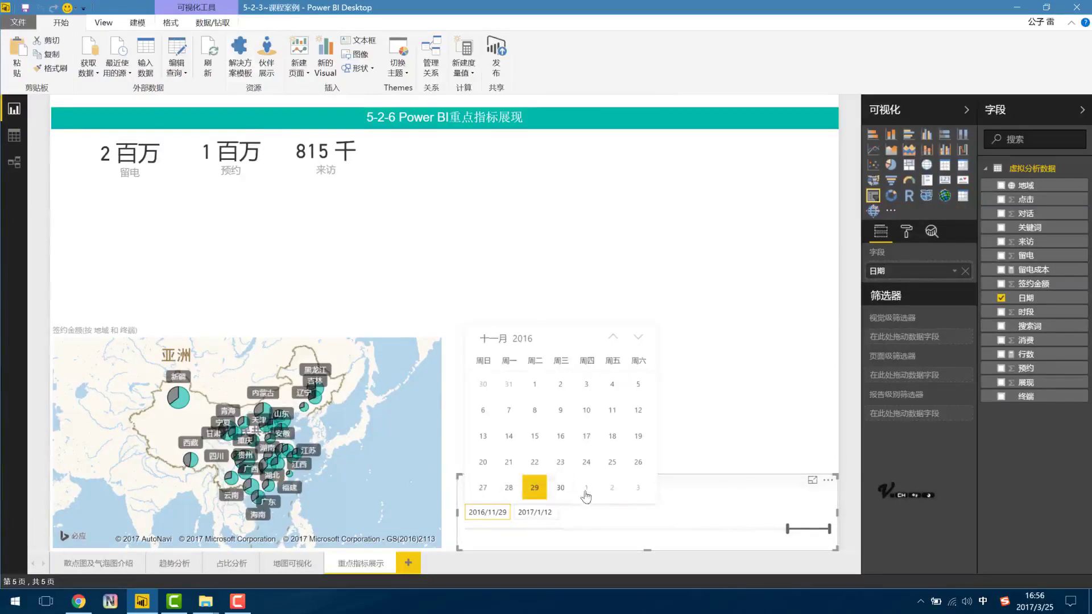
click(585, 487)
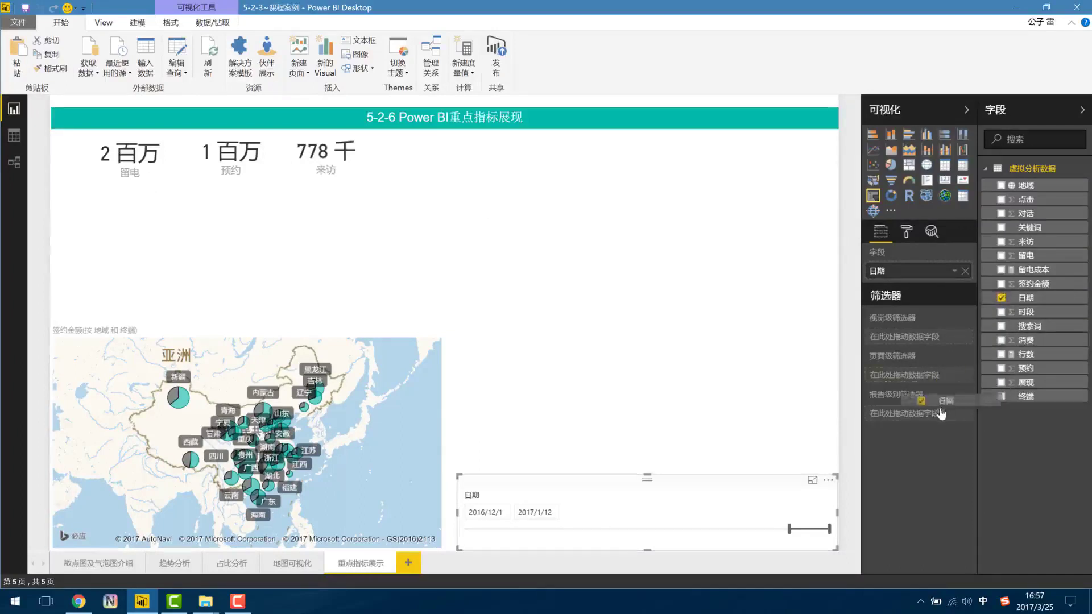
Add a report-level 日期 filter using advanced filtering with the 'is after' condition.
drag(995, 345, 916, 413)
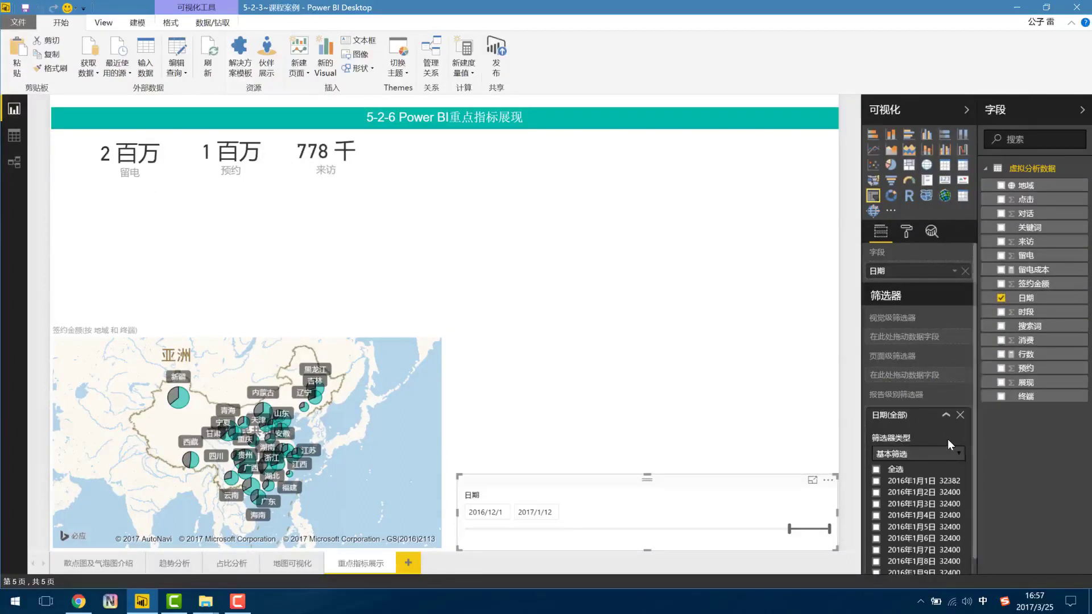
click(930, 453)
click(921, 467)
click(909, 494)
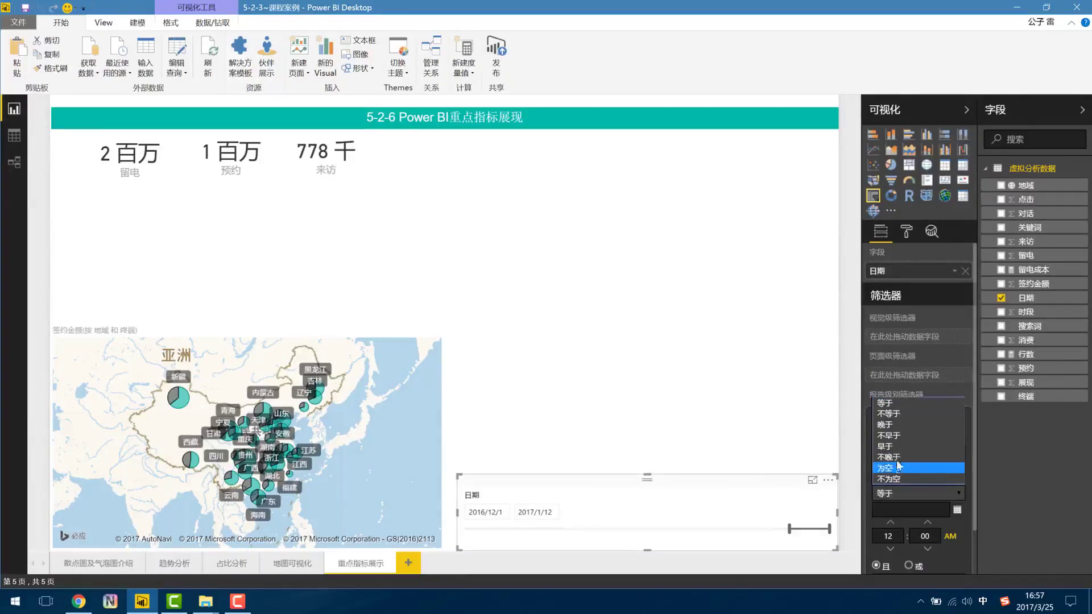
click(896, 426)
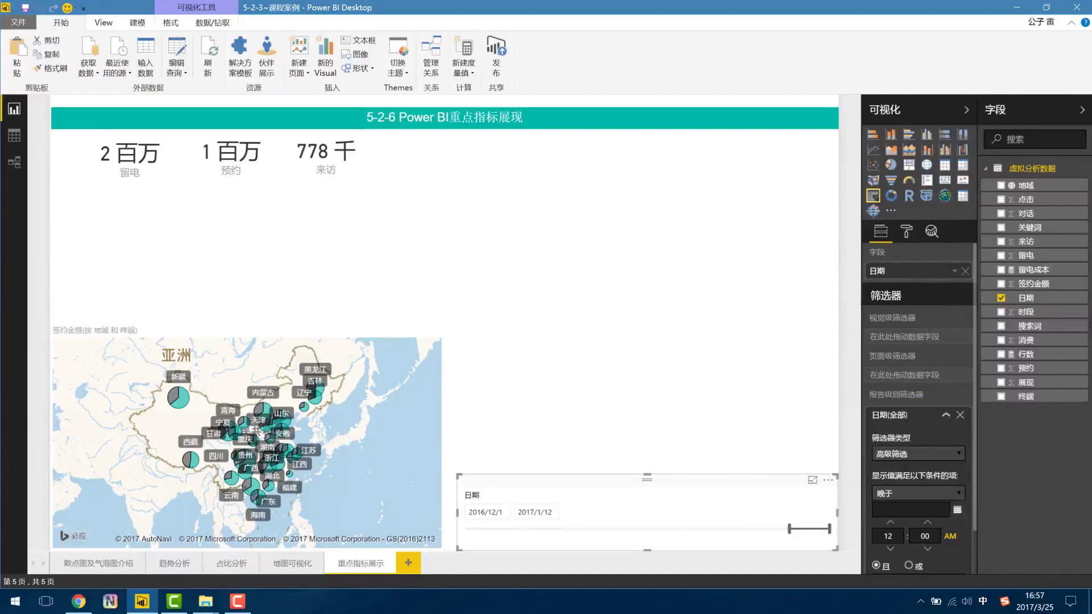
Set the cutoff date to 30 November 2016 and apply the filter.
click(957, 510)
click(825, 396)
scroll(962, 469, up, 1)
scroll(963, 469, up, 1)
scroll(962, 470, up, 1)
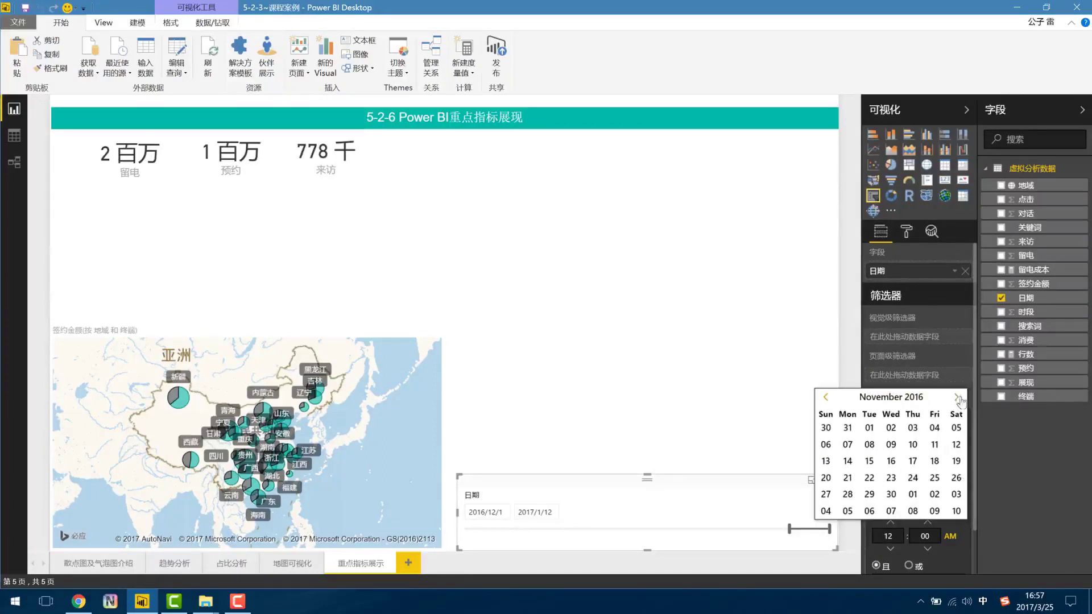
scroll(891, 461, down, 1)
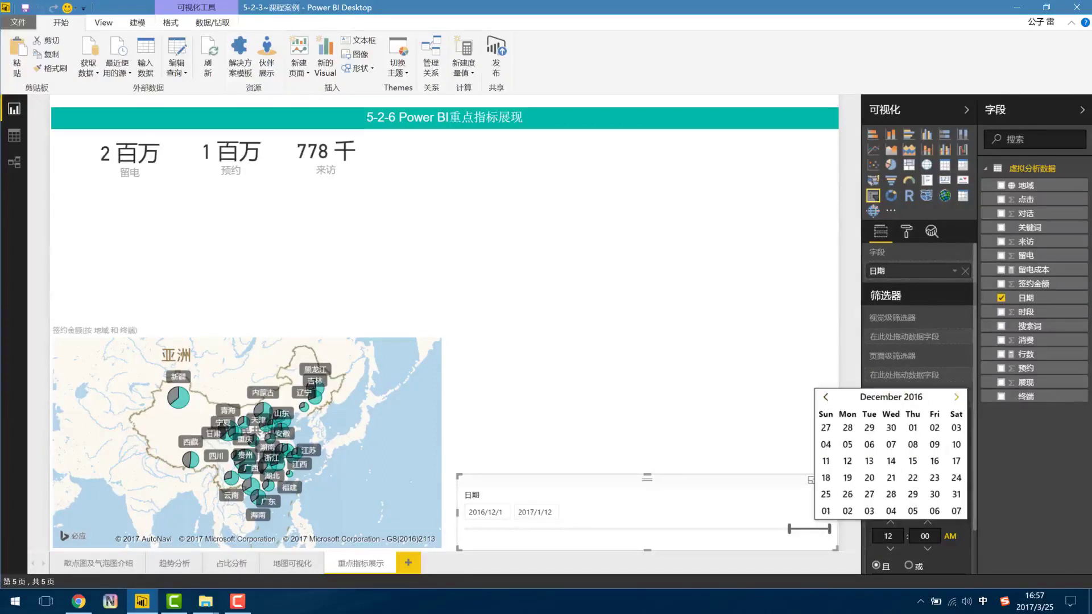
click(890, 428)
scroll(951, 549, down, 1)
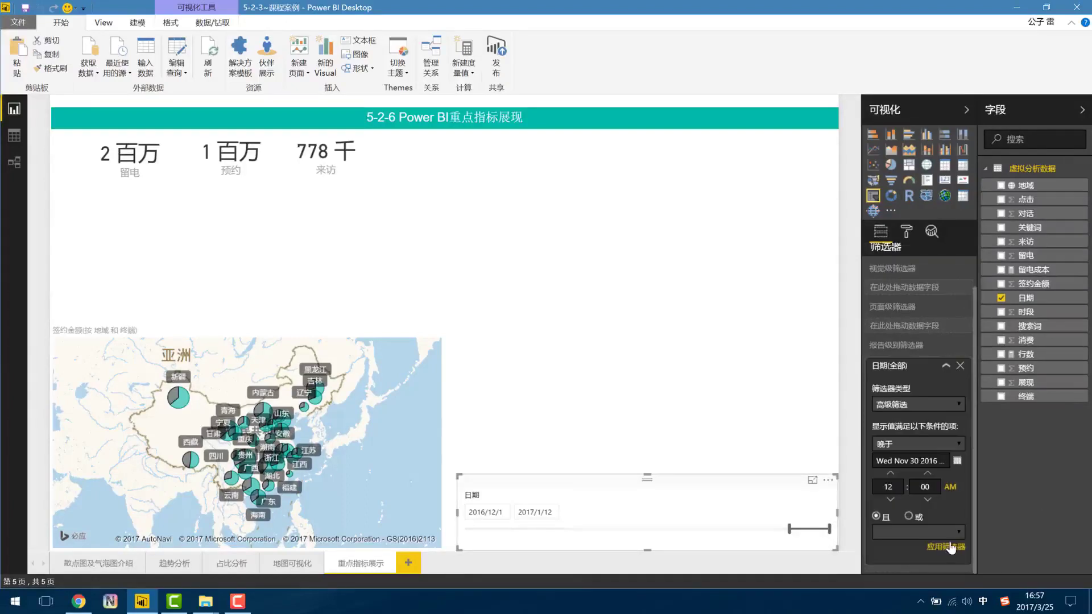
click(945, 546)
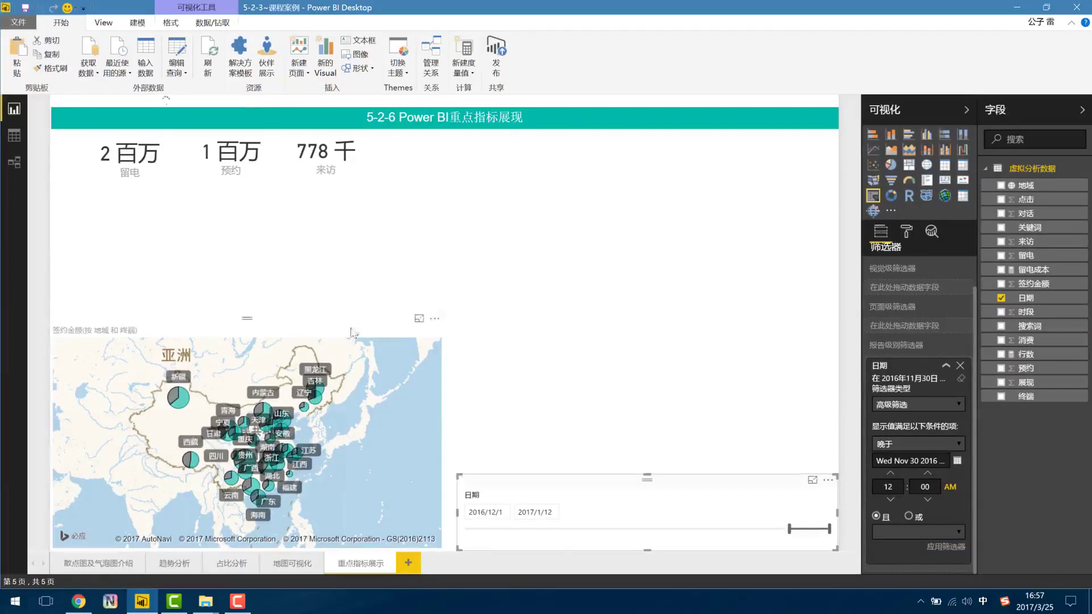
Check the slicer's start date, then view the 散点图及气泡图介绍 page.
click(468, 505)
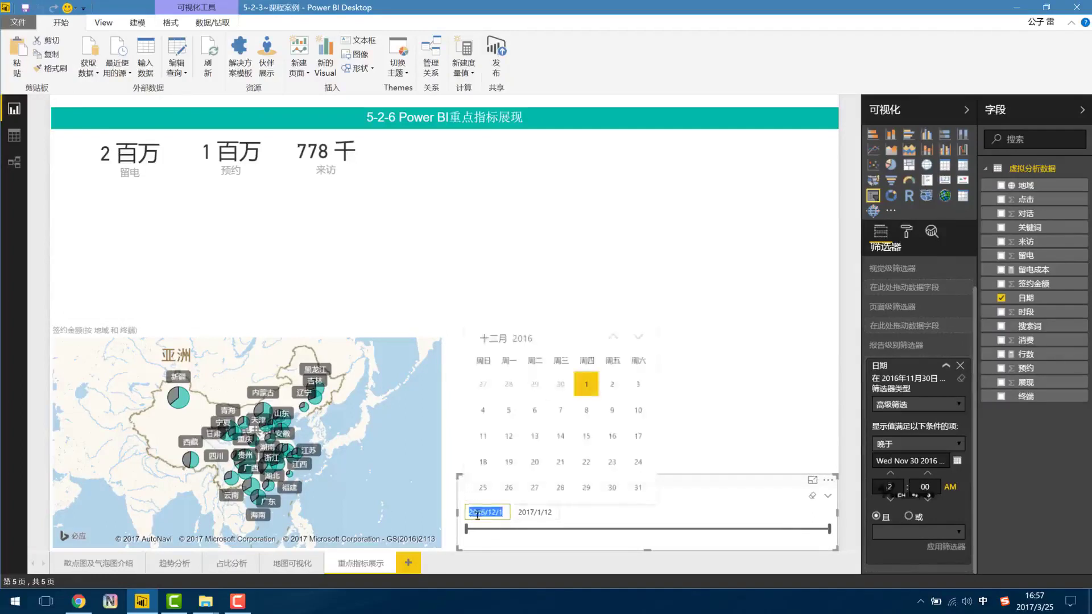
click(549, 361)
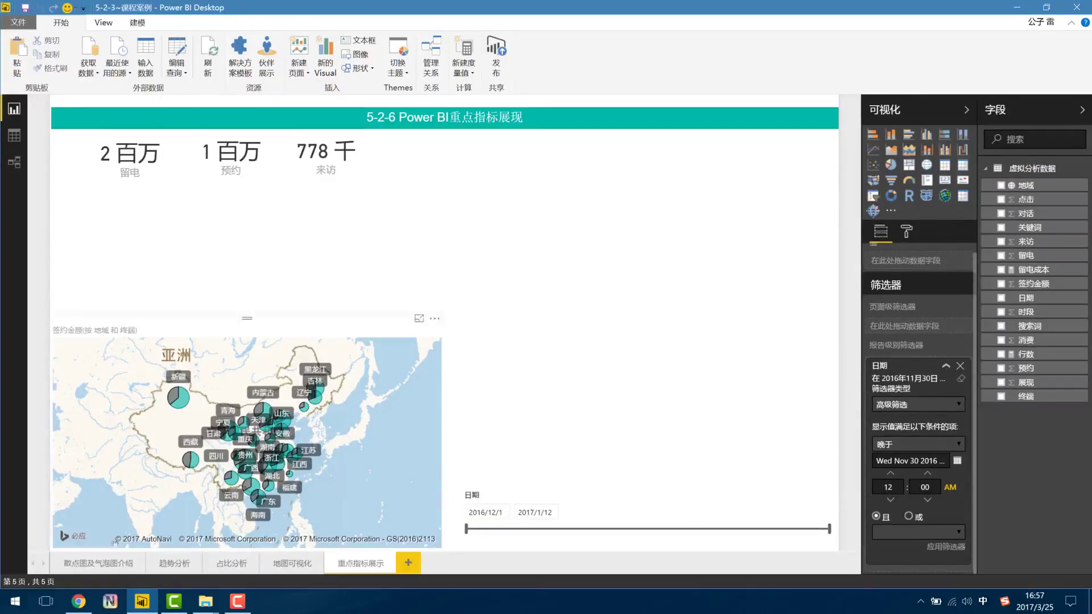
click(98, 563)
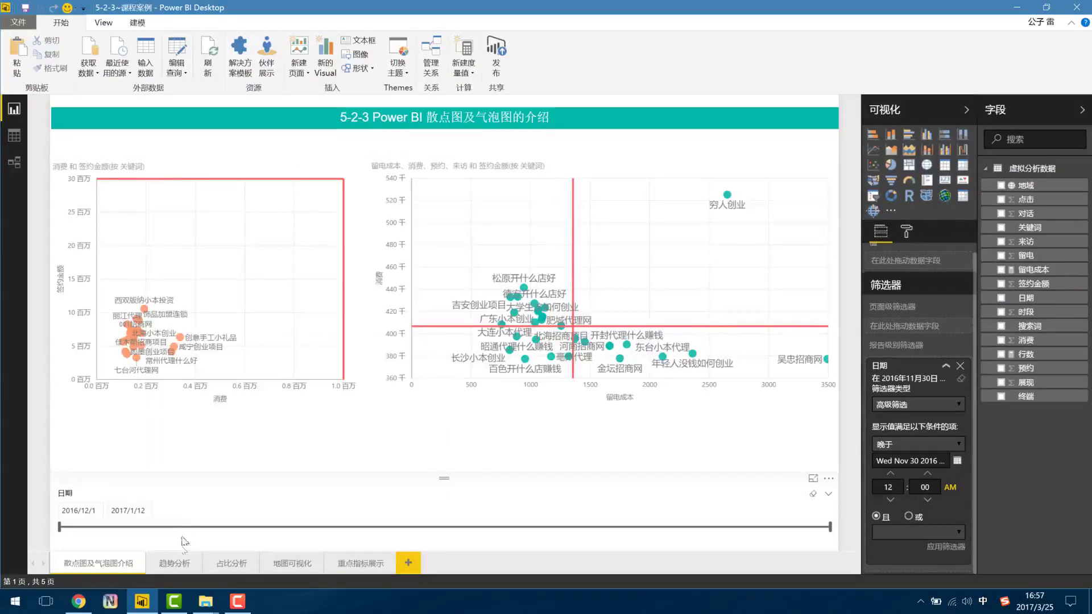
Check the 趋势分析 page, return to 重点指标展示, and delete the report-level 日期 filter.
click(174, 562)
click(353, 563)
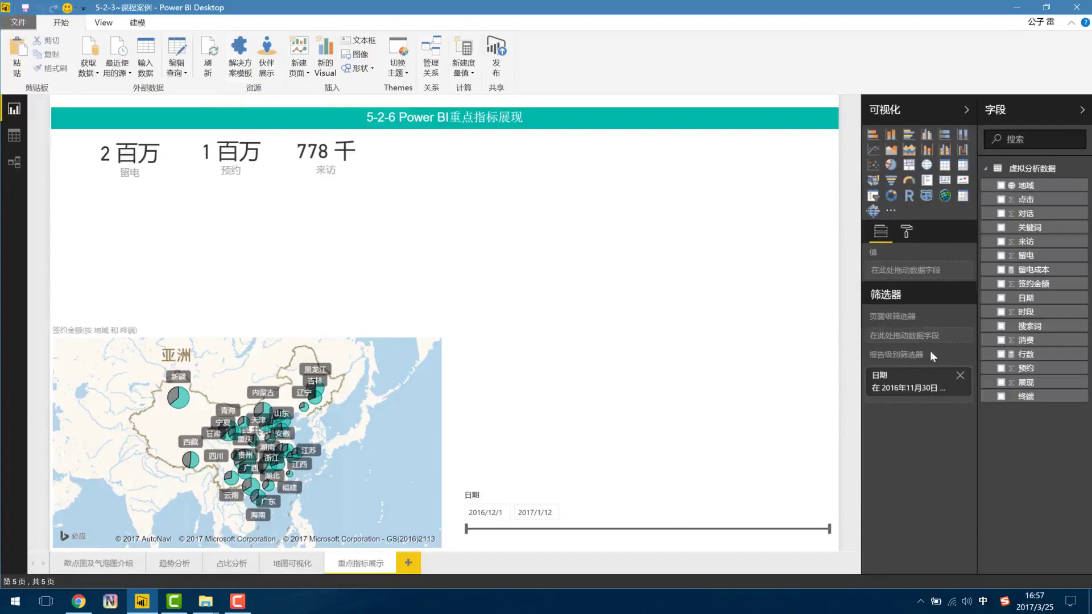
click(960, 375)
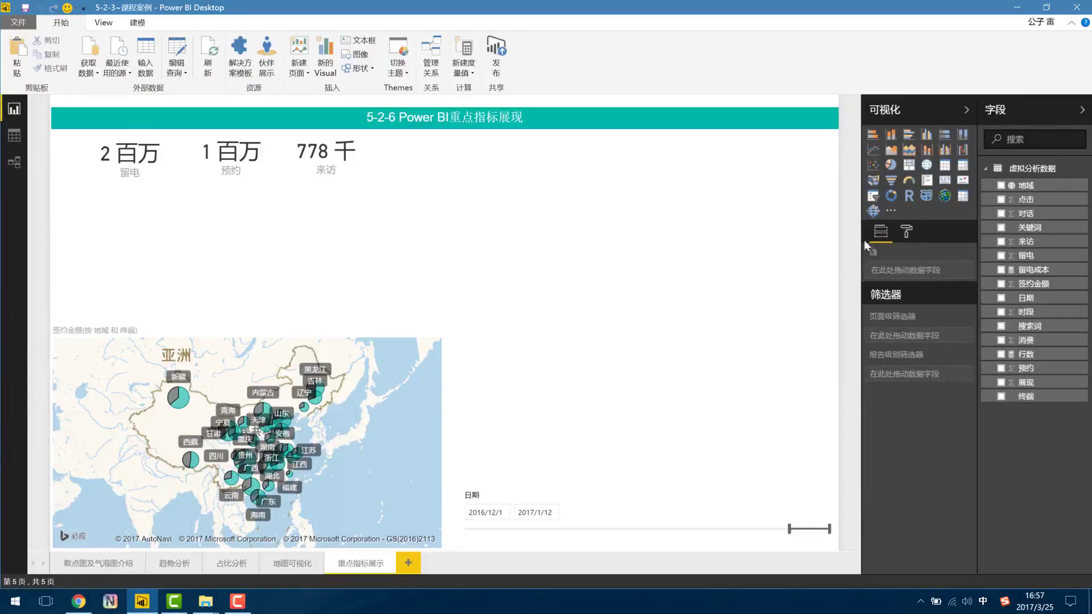
click(927, 181)
mouse_move(469, 150)
mouse_down()
mouse_move(724, 151)
mouse_move(725, 167)
mouse_up()
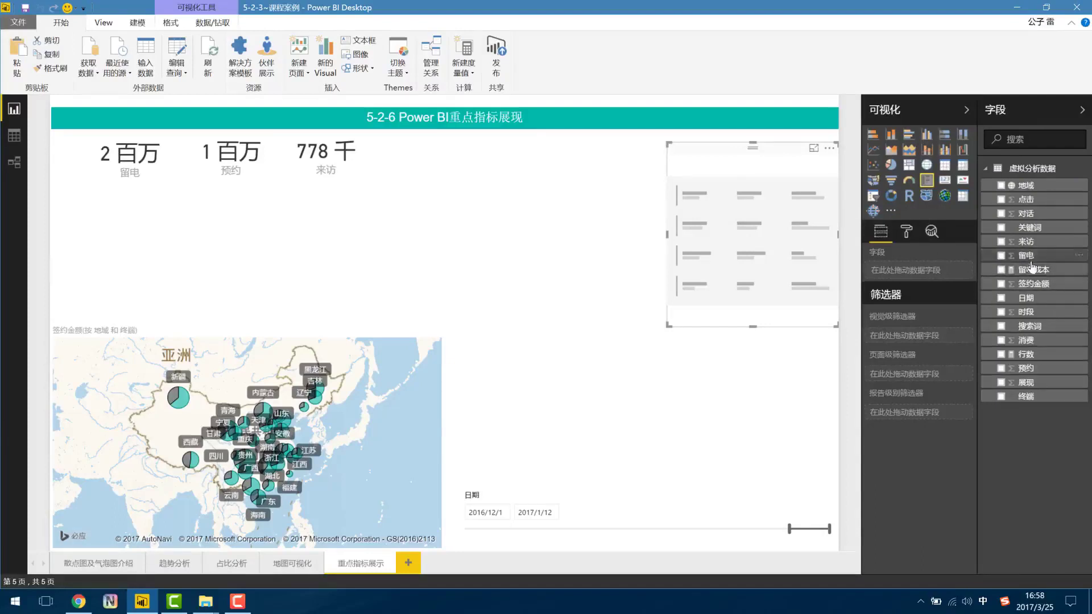
click(1000, 242)
click(1001, 255)
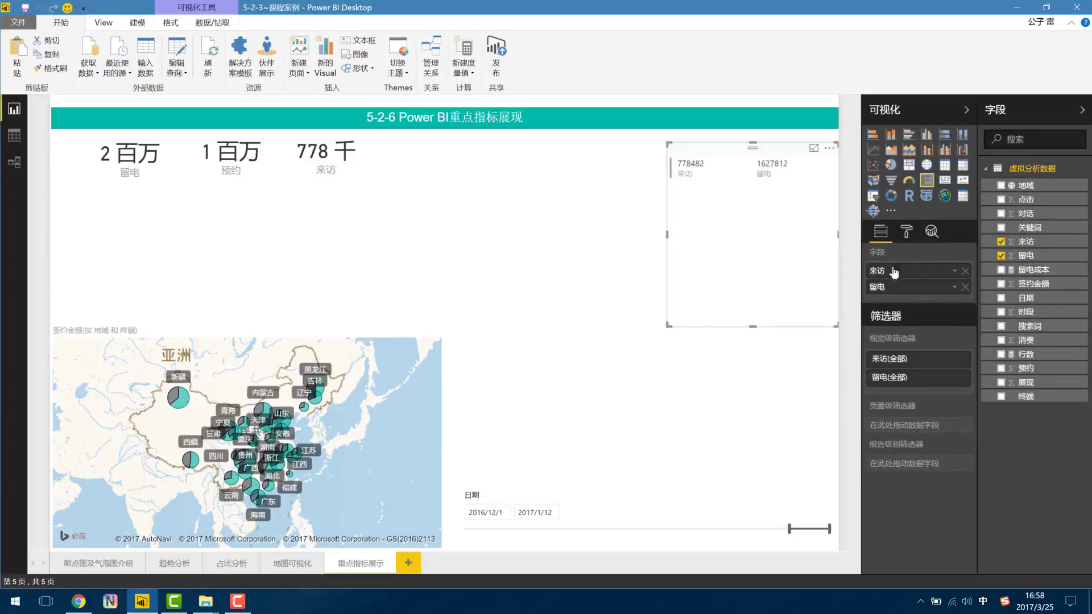
drag(894, 272, 896, 301)
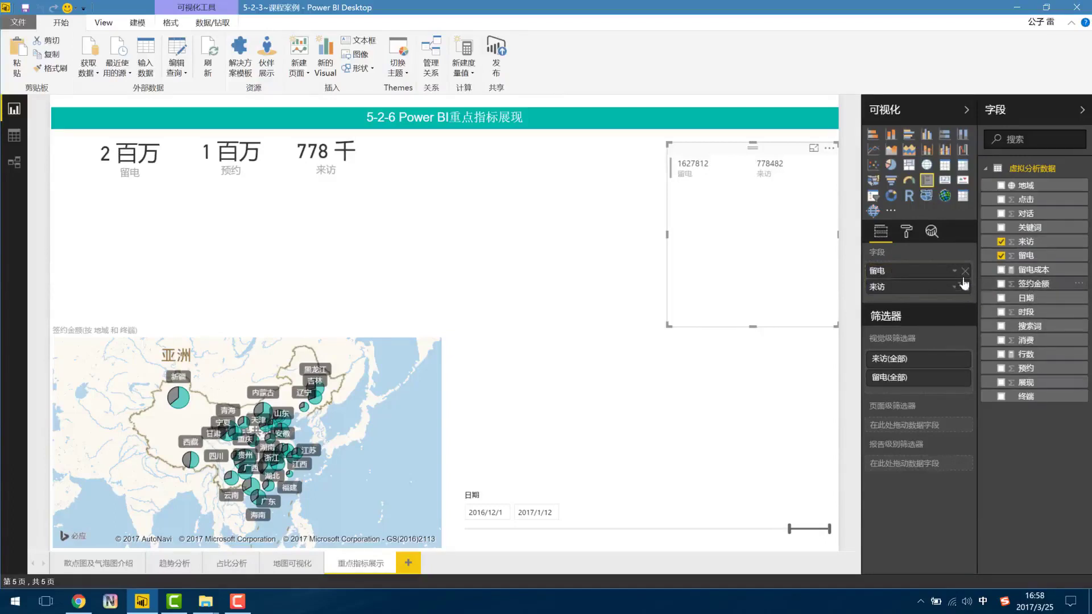
drag(964, 282, 916, 302)
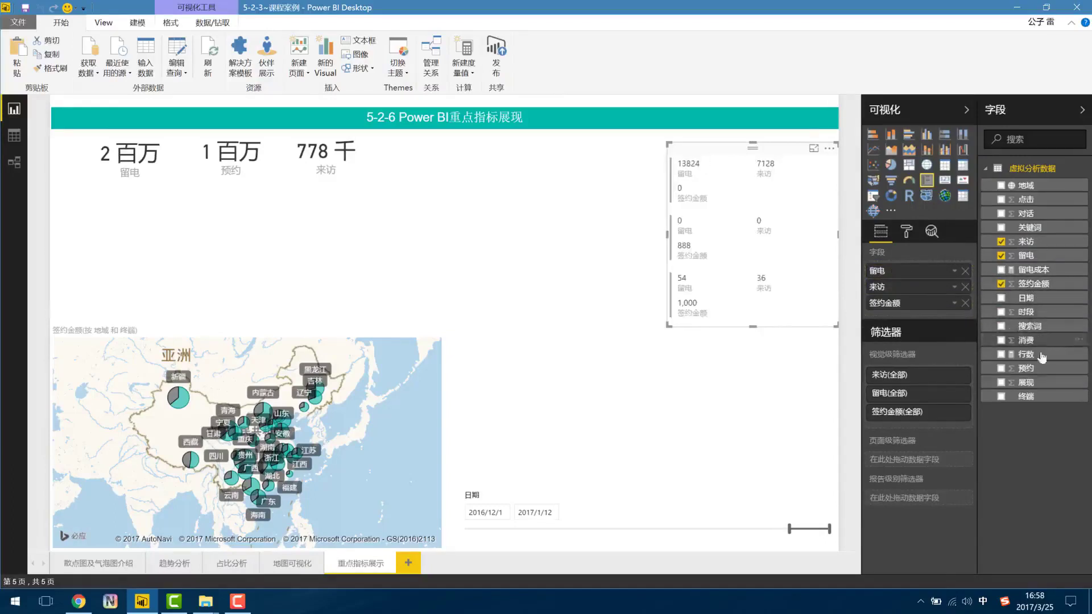
drag(1026, 367, 910, 280)
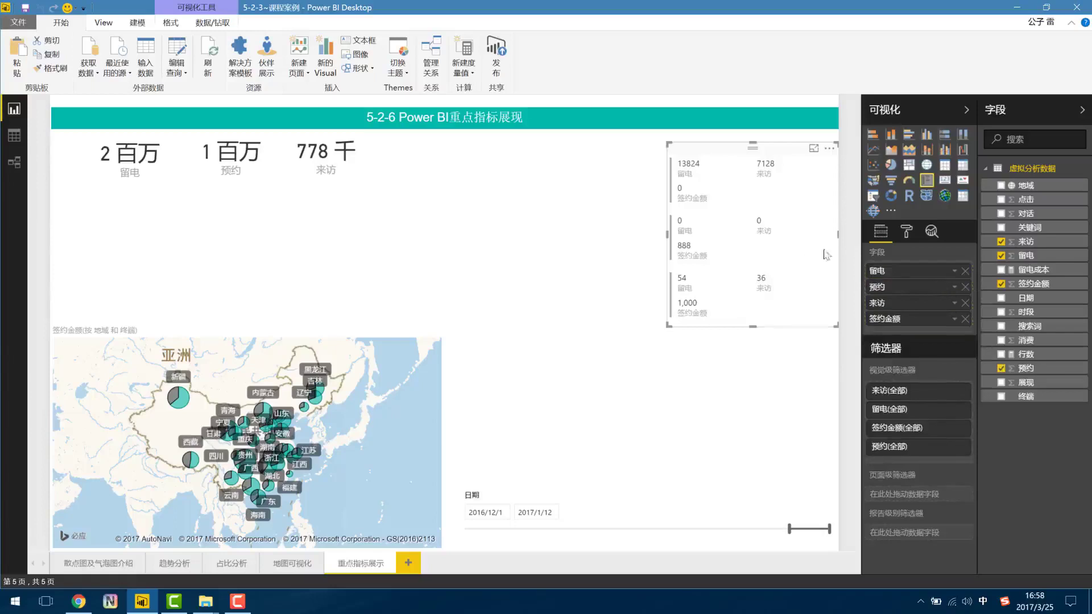
drag(752, 326, 755, 406)
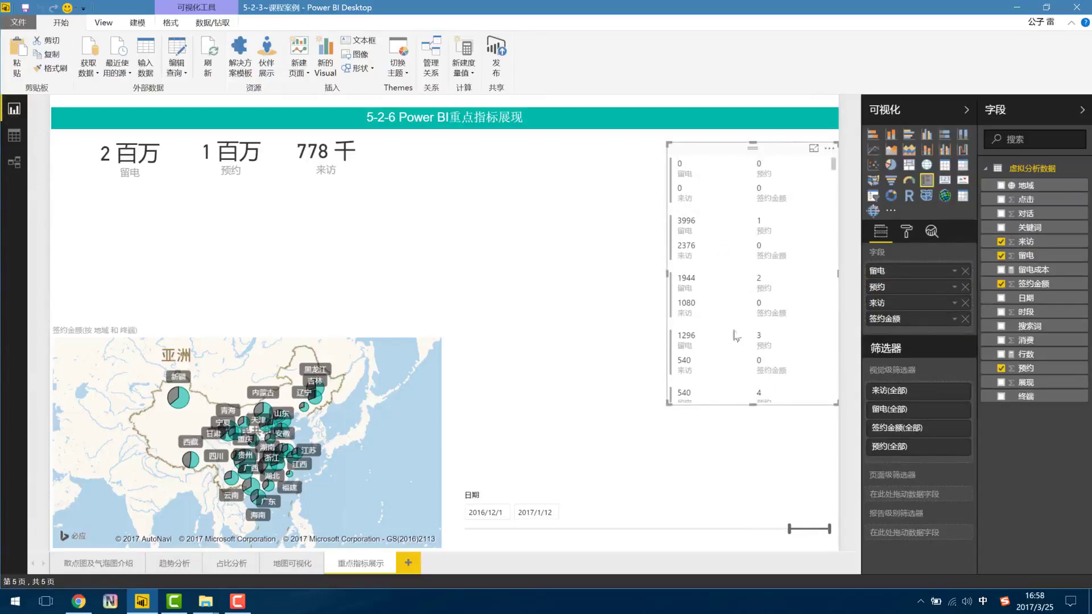
drag(758, 406, 752, 506)
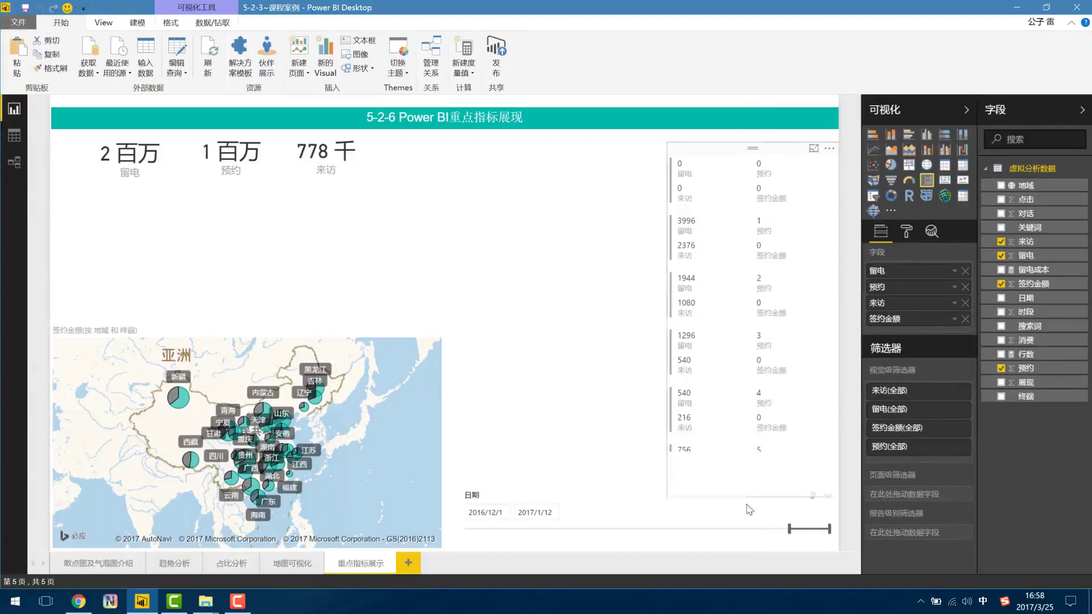
scroll(758, 245, down, 5)
scroll(757, 245, down, 5)
scroll(758, 245, down, 5)
scroll(760, 300, down, 5)
scroll(760, 299, up, 1)
scroll(762, 285, up, 1)
scroll(762, 272, up, 1)
scroll(763, 270, up, 1)
scroll(761, 269, up, 3)
scroll(761, 271, up, 3)
scroll(759, 272, up, 3)
scroll(758, 271, up, 3)
scroll(753, 273, up, 3)
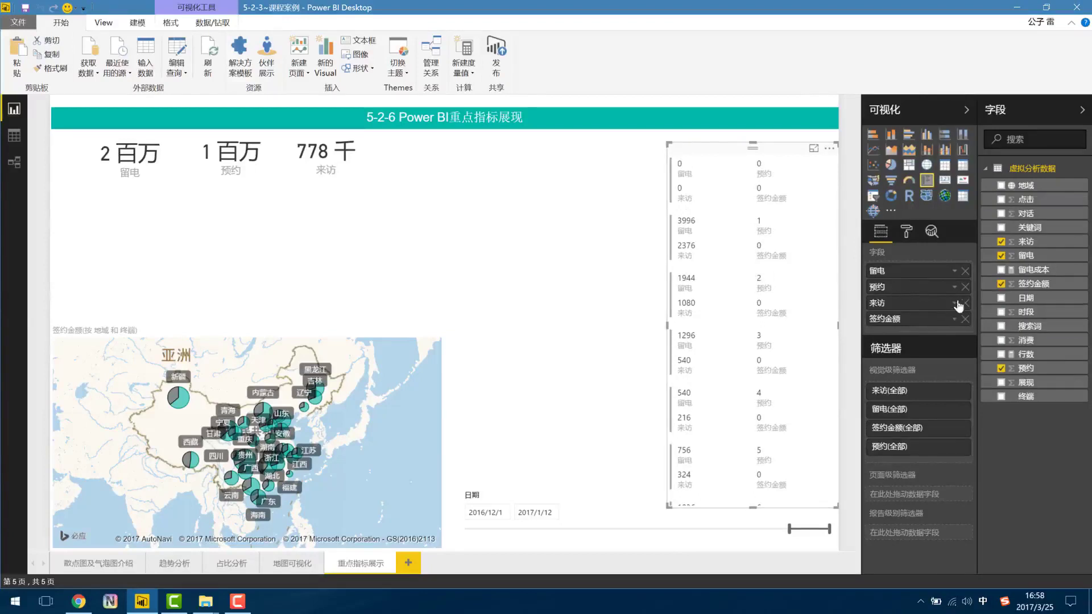
click(965, 271)
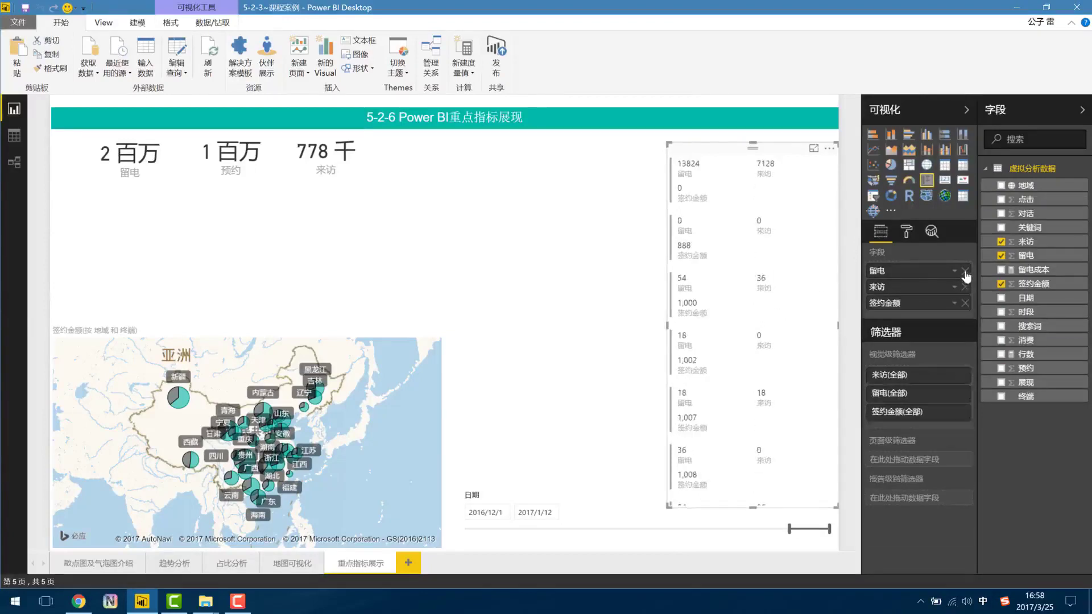
click(965, 271)
click(965, 270)
scroll(743, 230, down, 3)
scroll(785, 235, down, 3)
drag(832, 247, 809, 504)
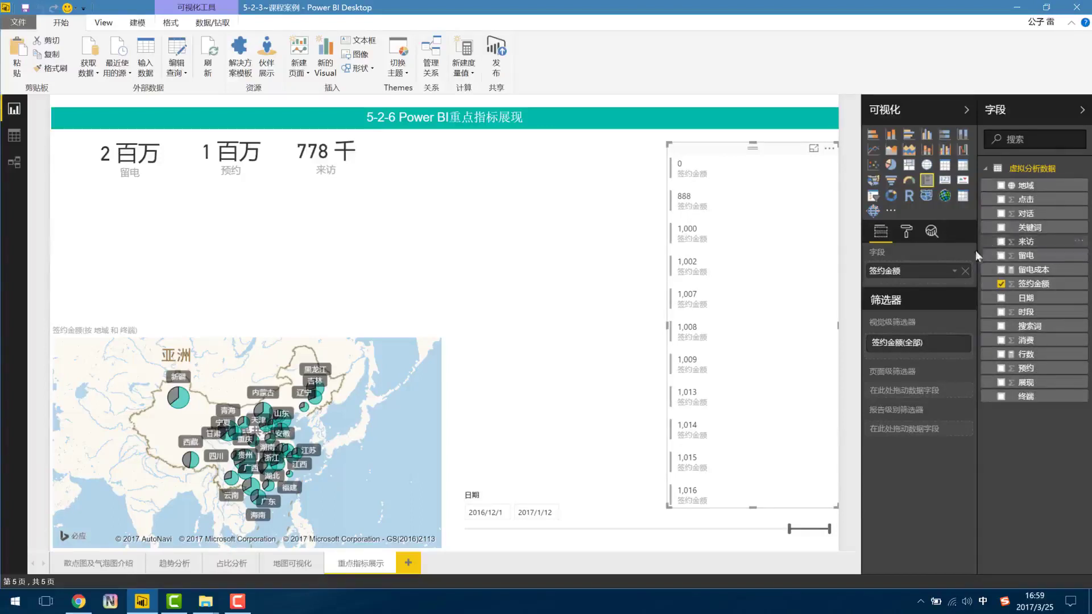
drag(1025, 397, 919, 271)
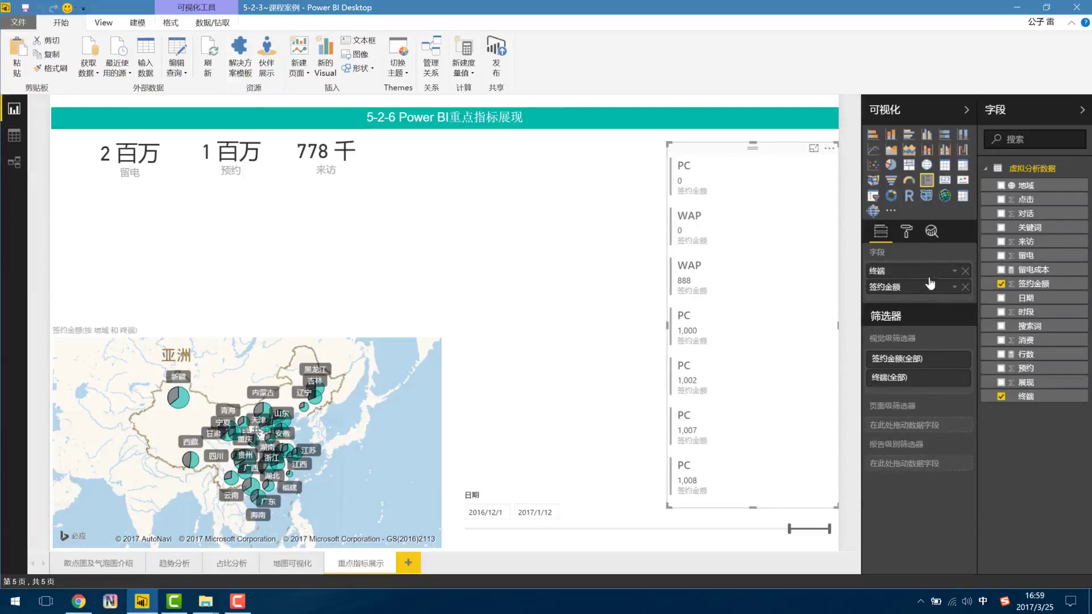
click(965, 271)
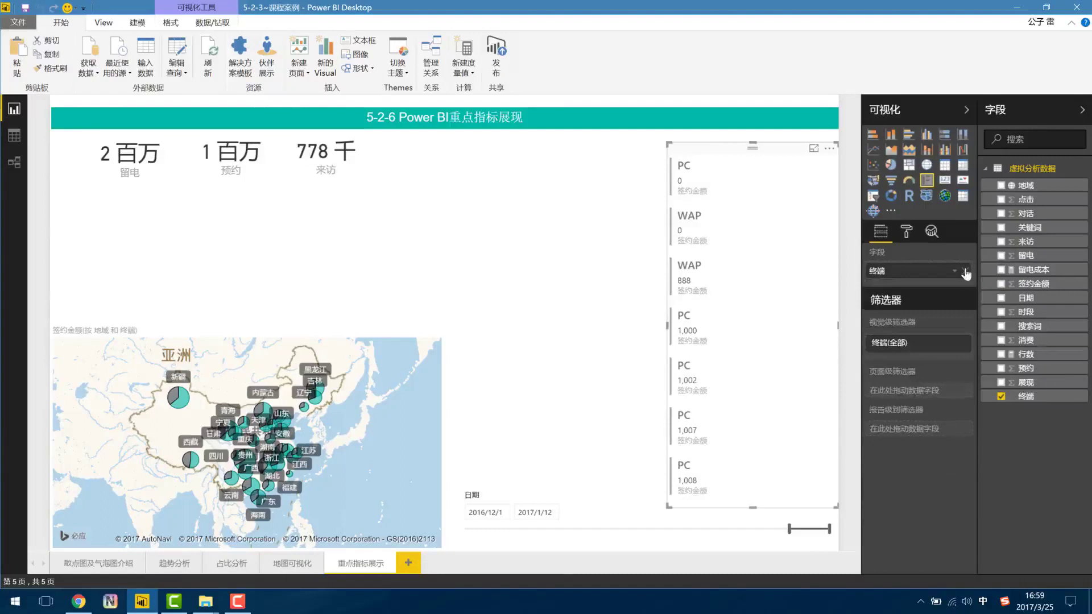
click(965, 270)
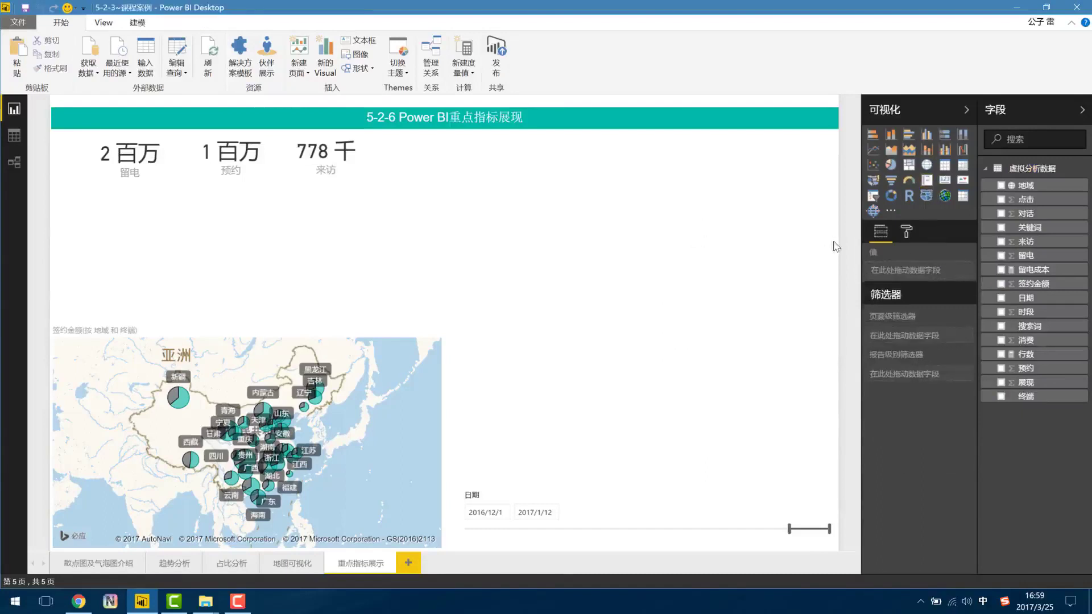
Add a KPI visual with 签约金额 as its indicator and dismiss the display error.
click(962, 180)
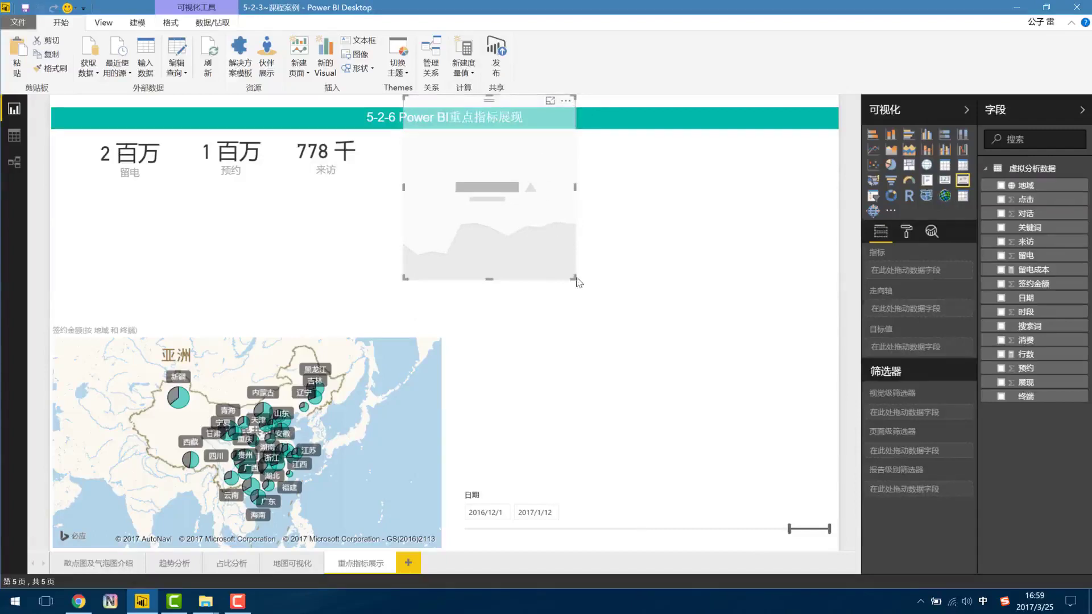
mouse_move(578, 283)
mouse_down()
mouse_move(582, 218)
mouse_move(572, 223)
mouse_up()
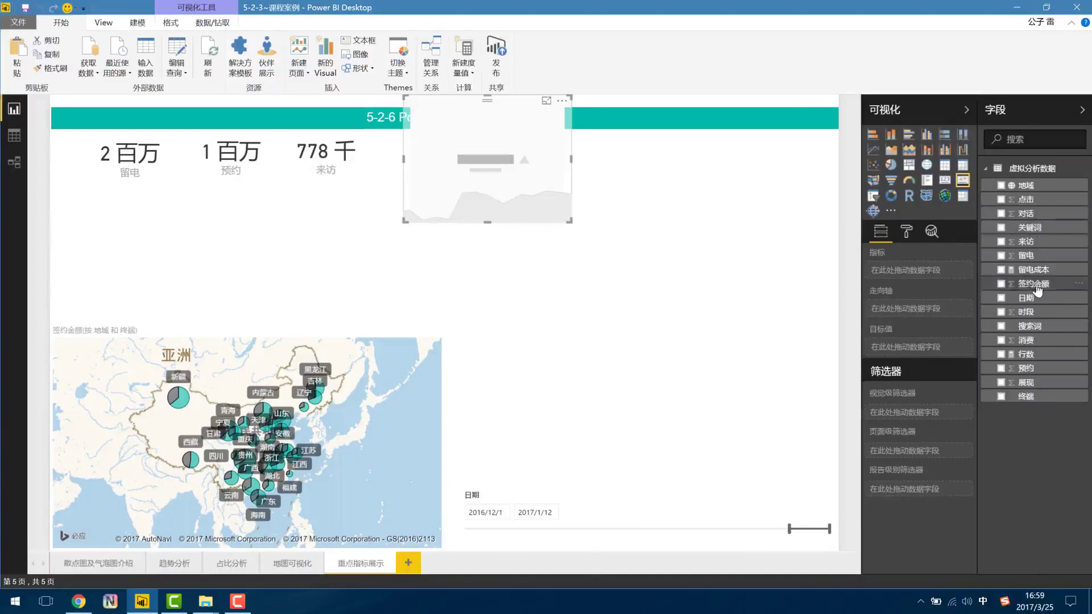
drag(1037, 290, 474, 152)
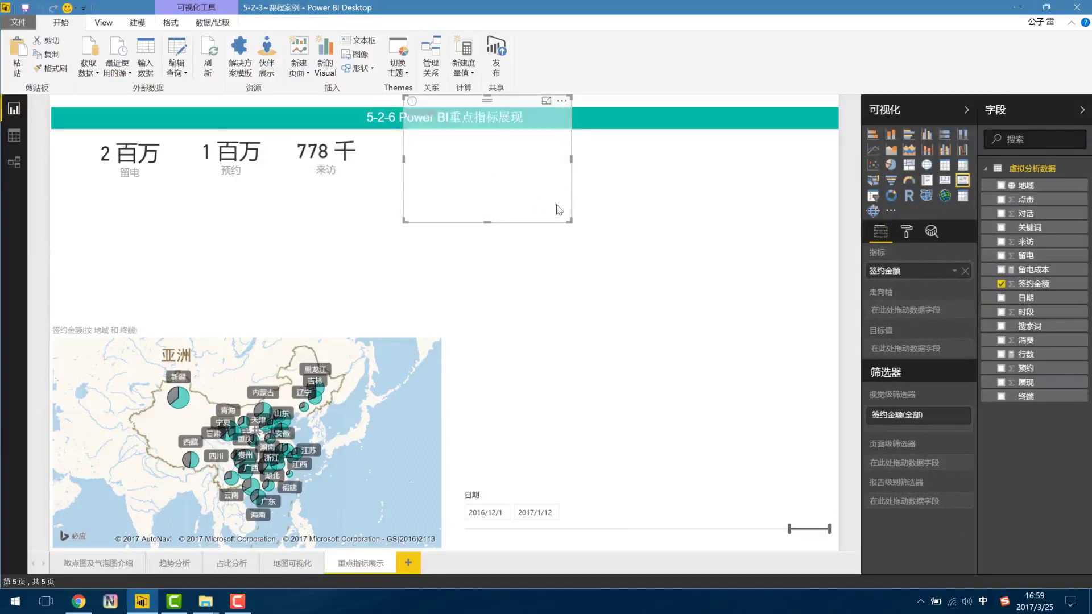
click(411, 100)
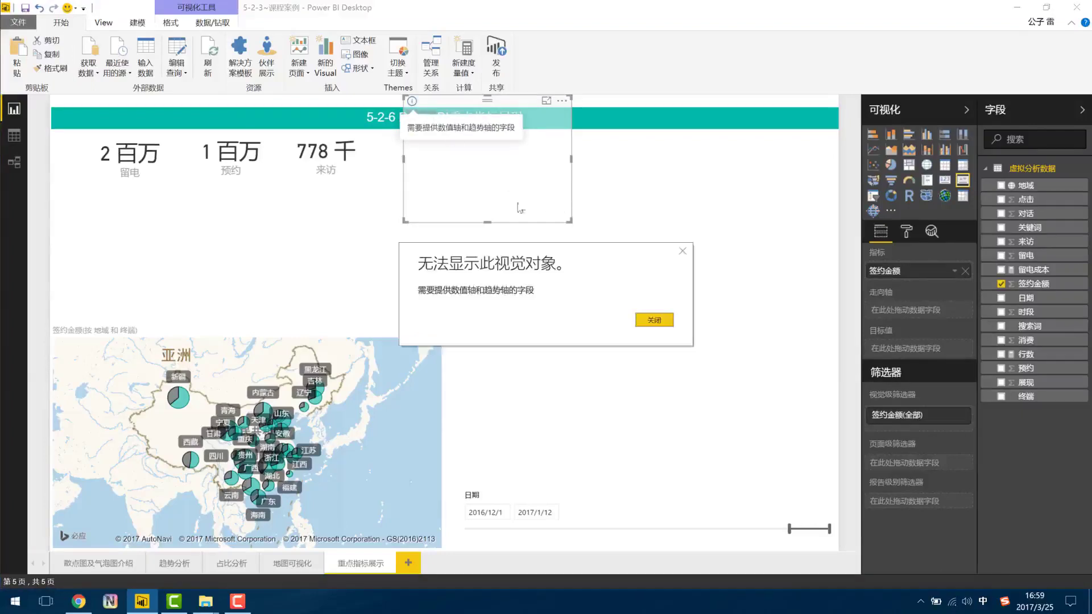
click(655, 321)
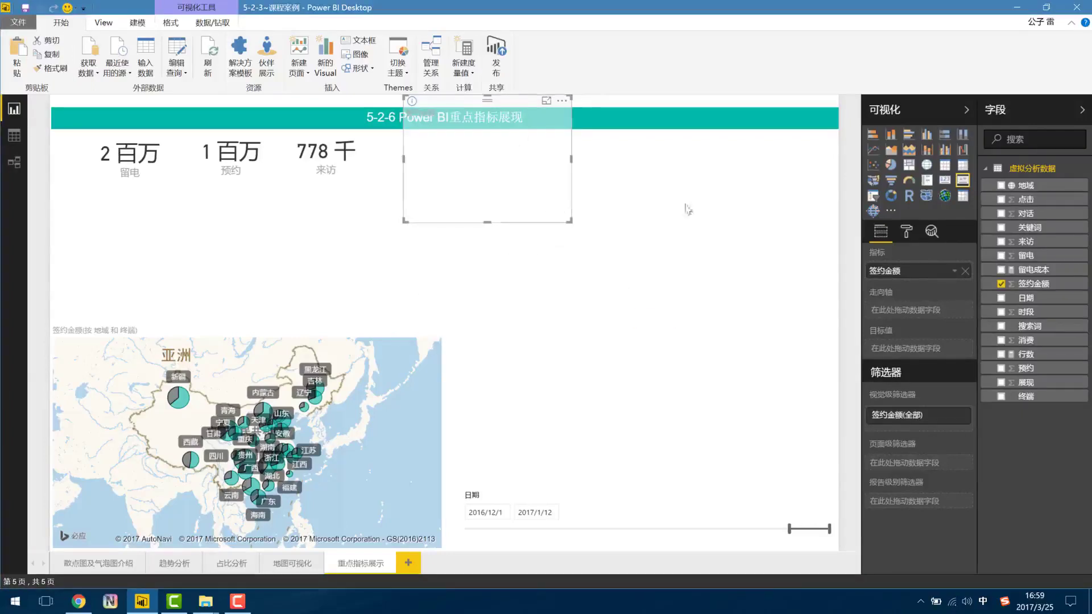
Set 日期 as the KPI trend axis, move it to upper right, and add a 签约金额 chart.
drag(1025, 298, 919, 312)
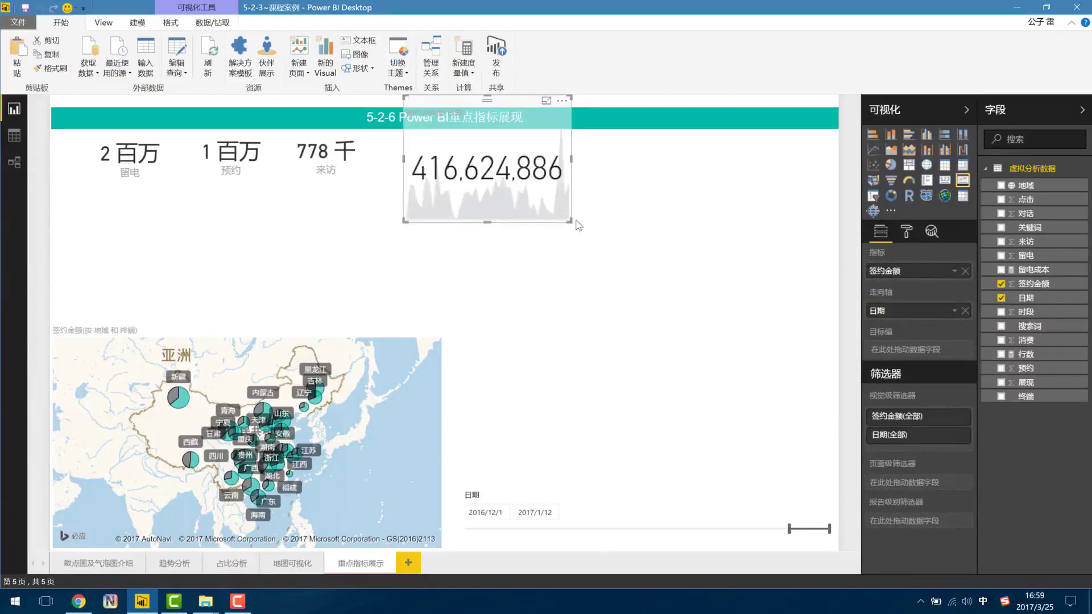
drag(567, 219, 718, 238)
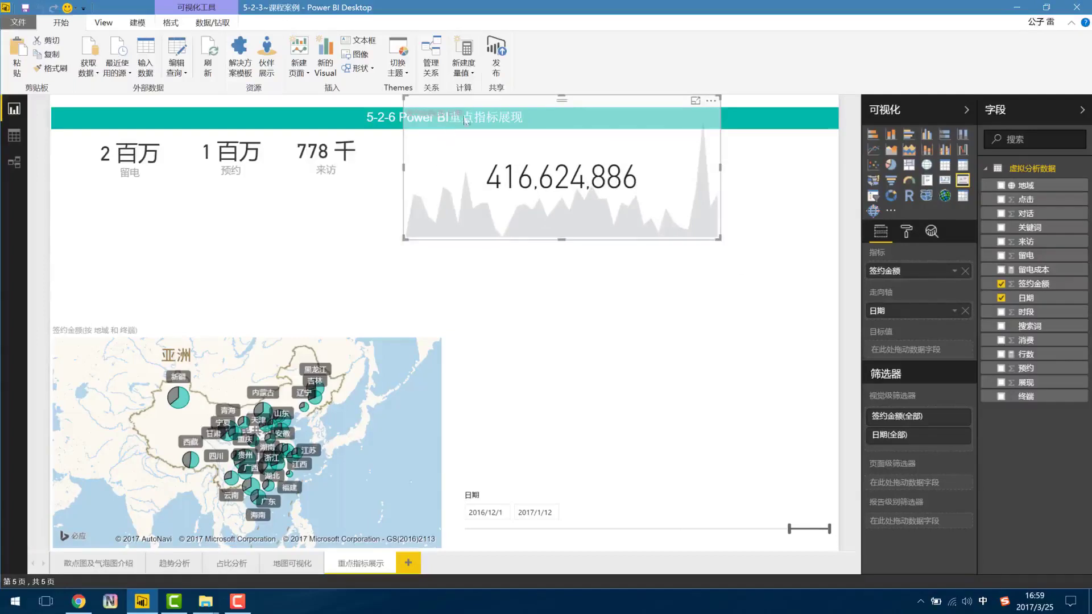
mouse_move(448, 100)
mouse_down()
mouse_move(510, 157)
mouse_move(578, 150)
mouse_up()
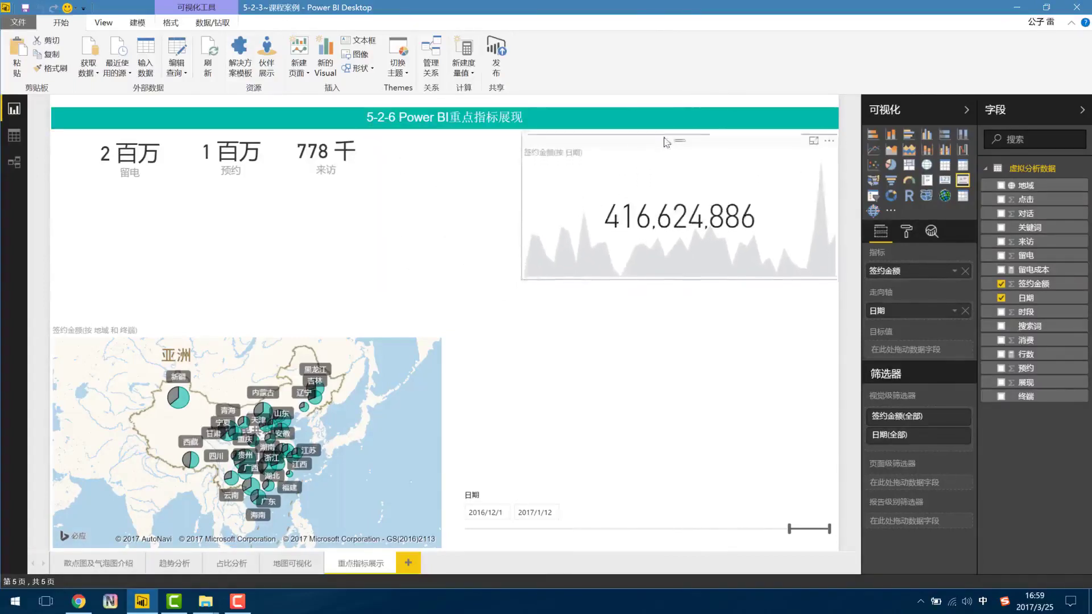
drag(523, 211, 610, 206)
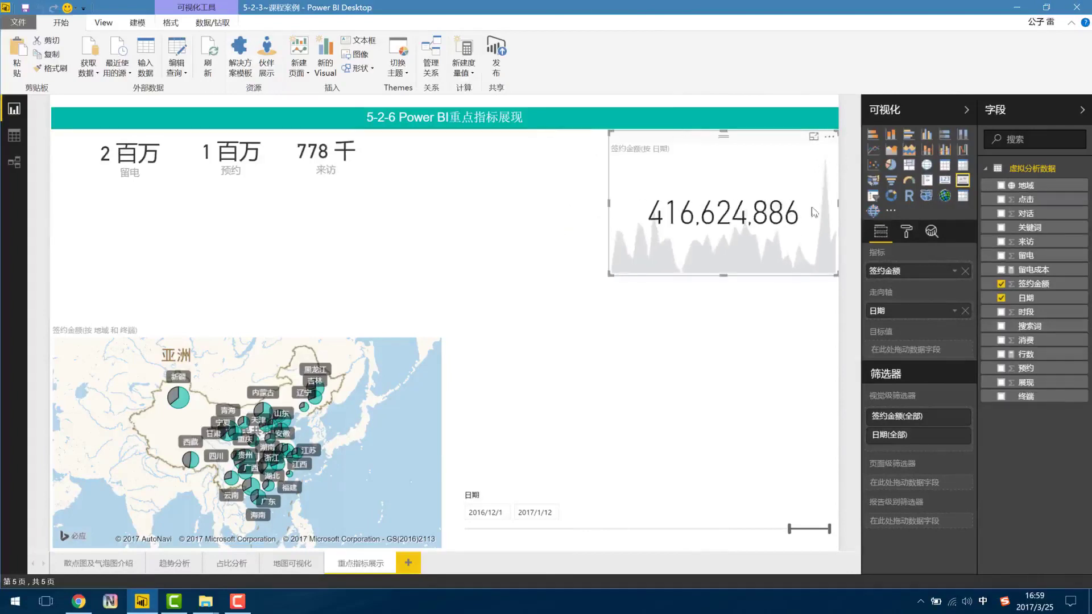
mouse_move(1030, 283)
mouse_down()
mouse_move(407, 108)
mouse_move(440, 112)
mouse_up()
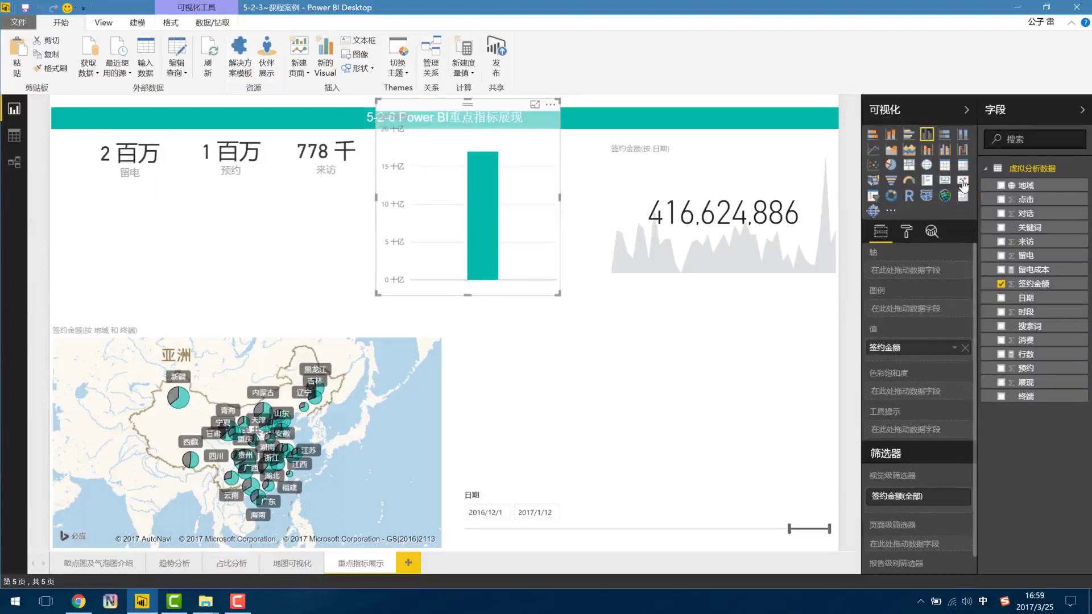
Turn the new chart into a 17 十亿 签约金额 card, shrink it and move it right.
click(944, 180)
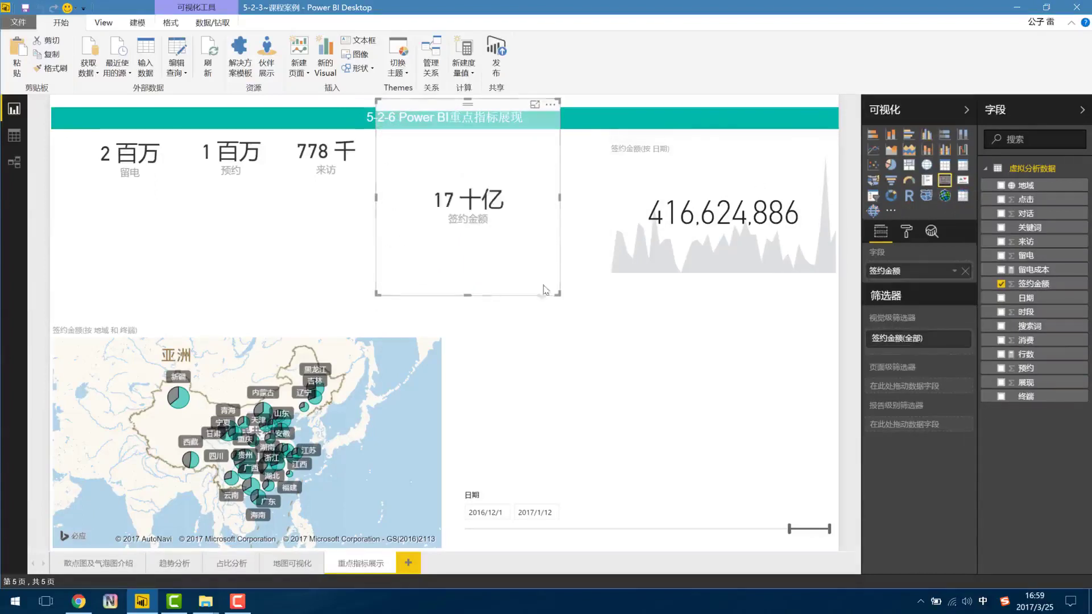
drag(557, 294, 531, 205)
drag(496, 131, 555, 171)
Re-add 日期 to the KPI trend axis as 日期层次结构 so it trends by year.
click(766, 203)
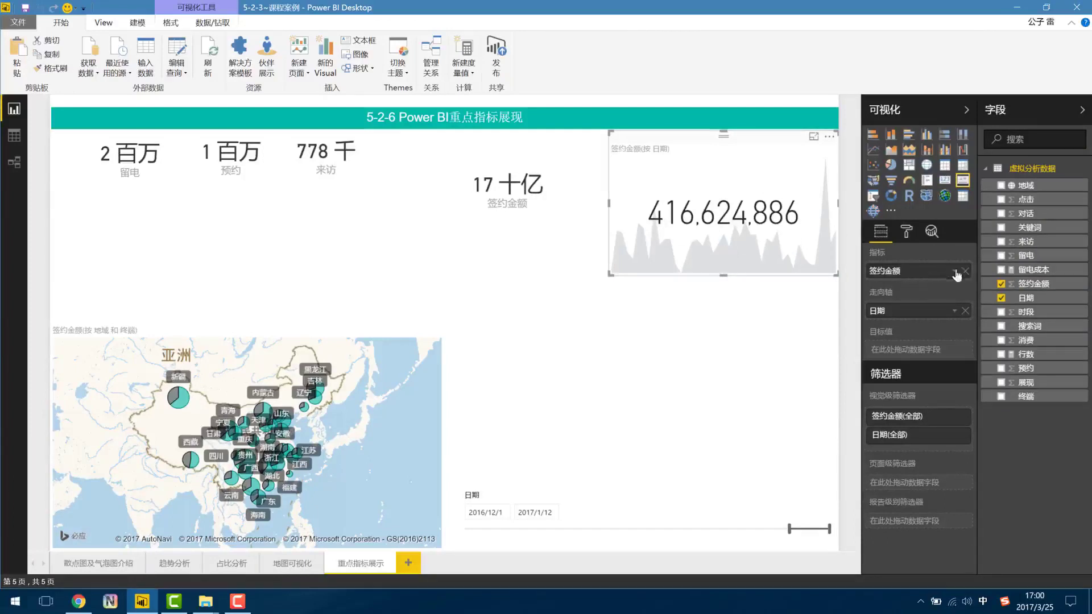
click(965, 311)
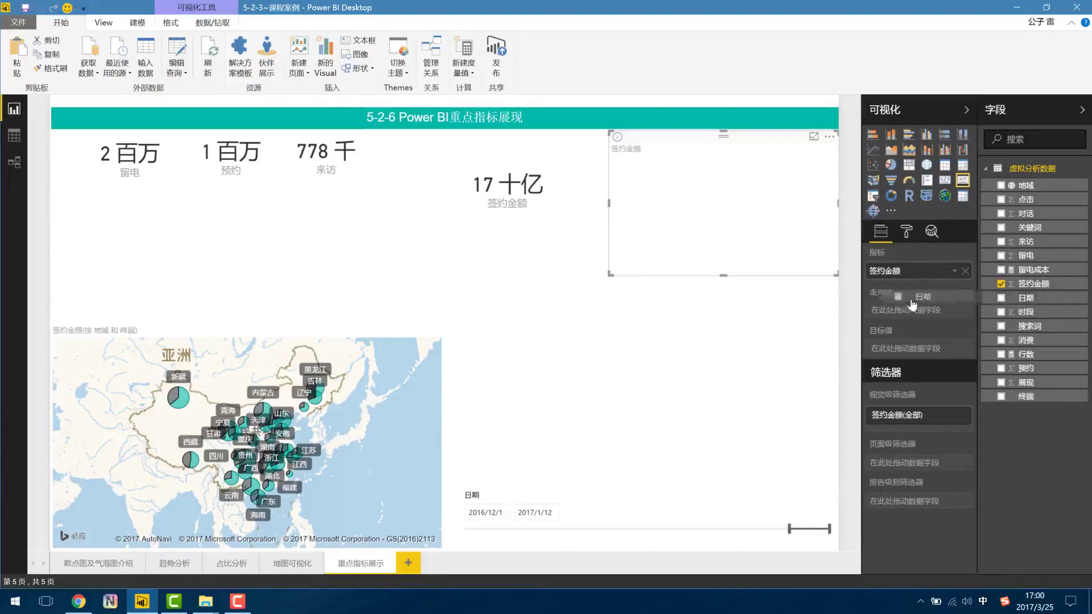
drag(1026, 298, 909, 310)
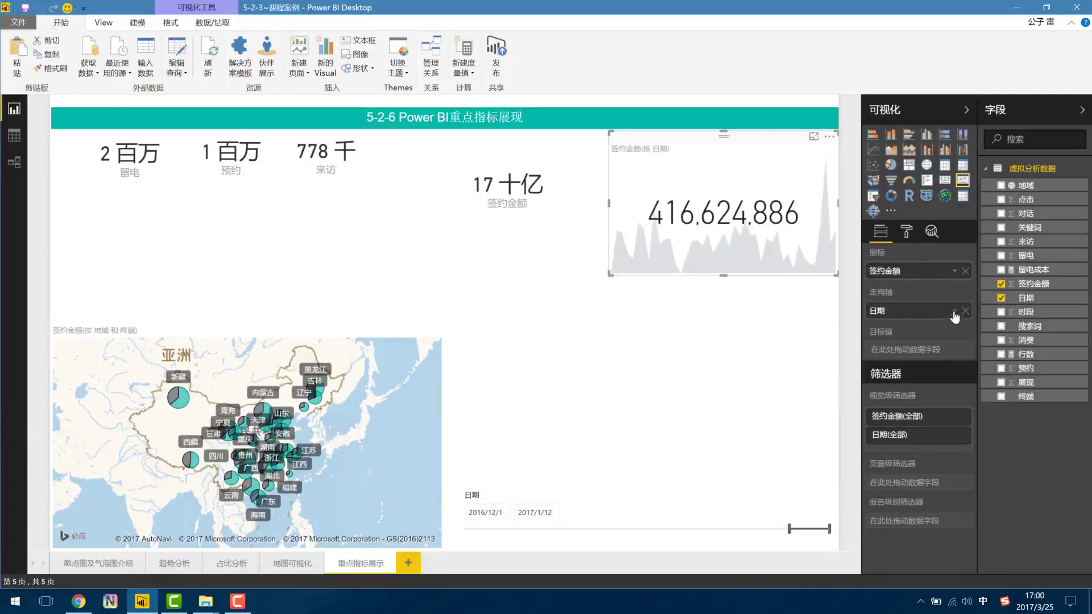
click(955, 311)
click(996, 368)
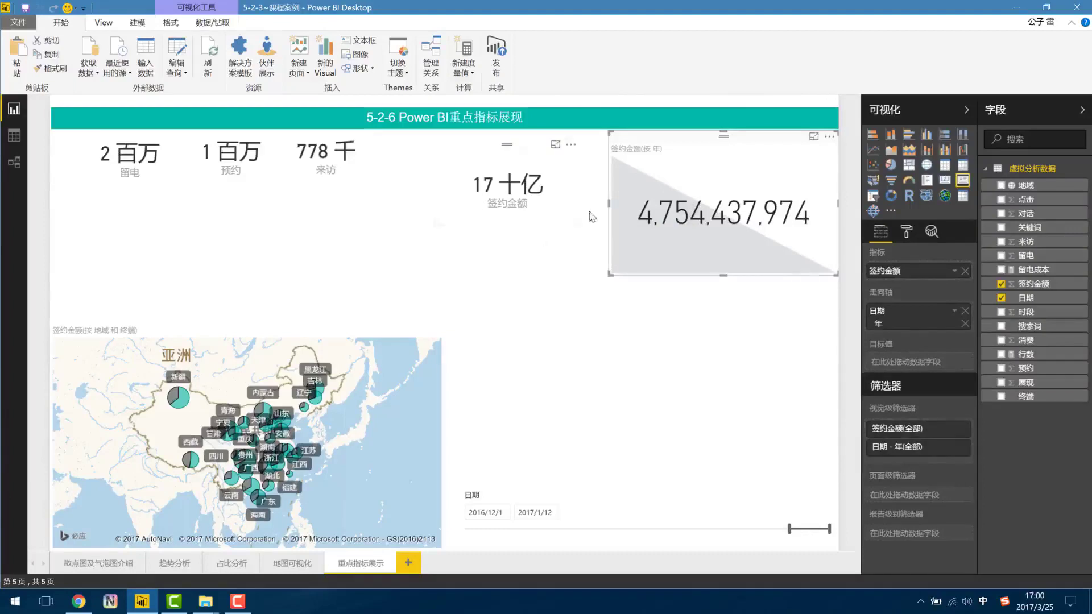
click(504, 185)
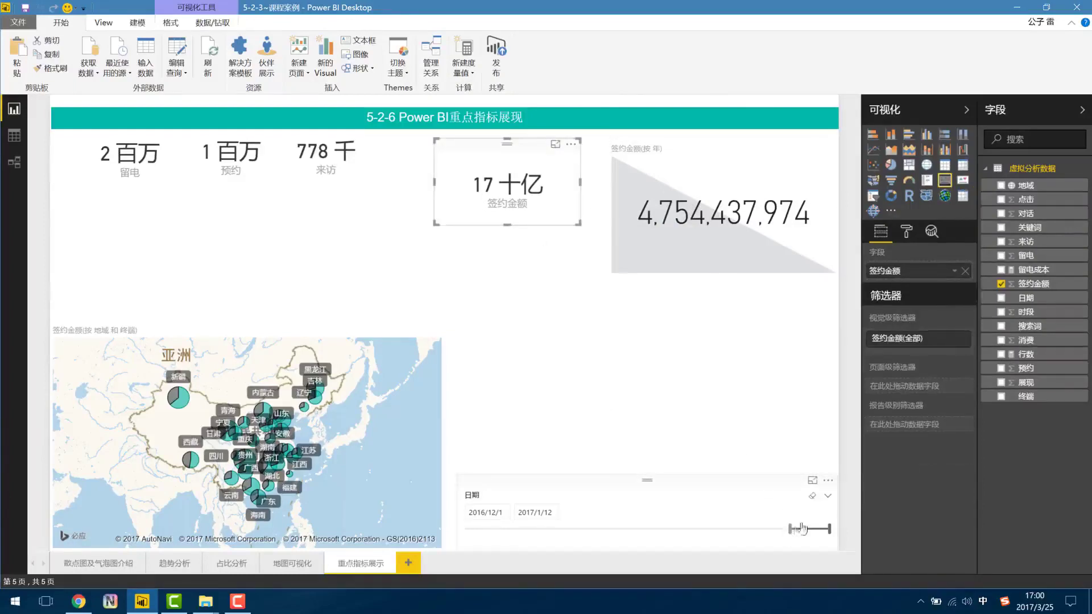
Raise the KPI slightly and drag the slicer start to 2017/1/1, ending 2017/1/12.
click(811, 495)
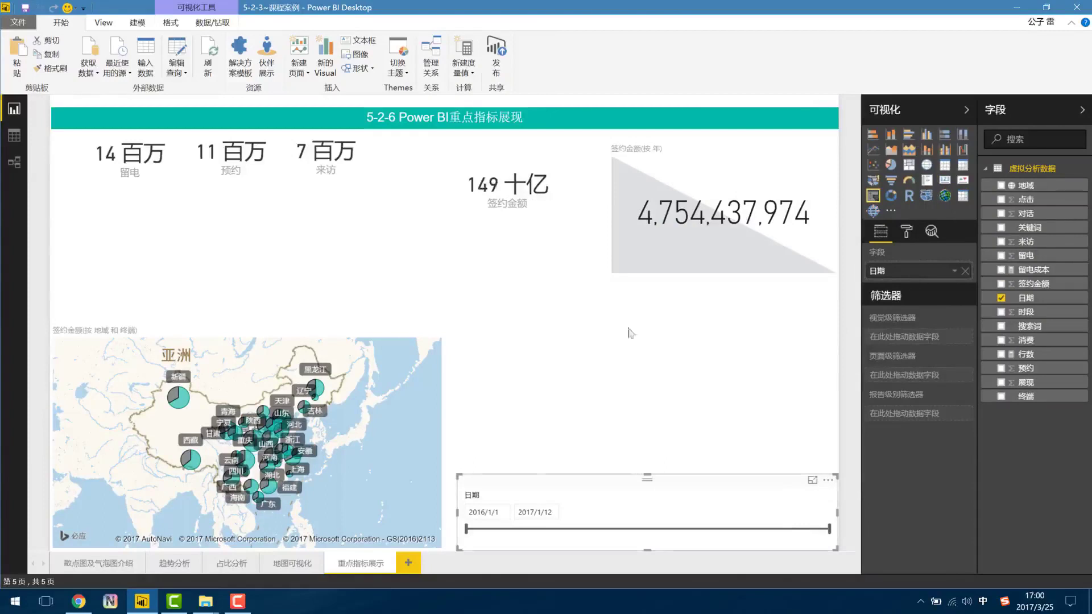
drag(764, 167, 670, 113)
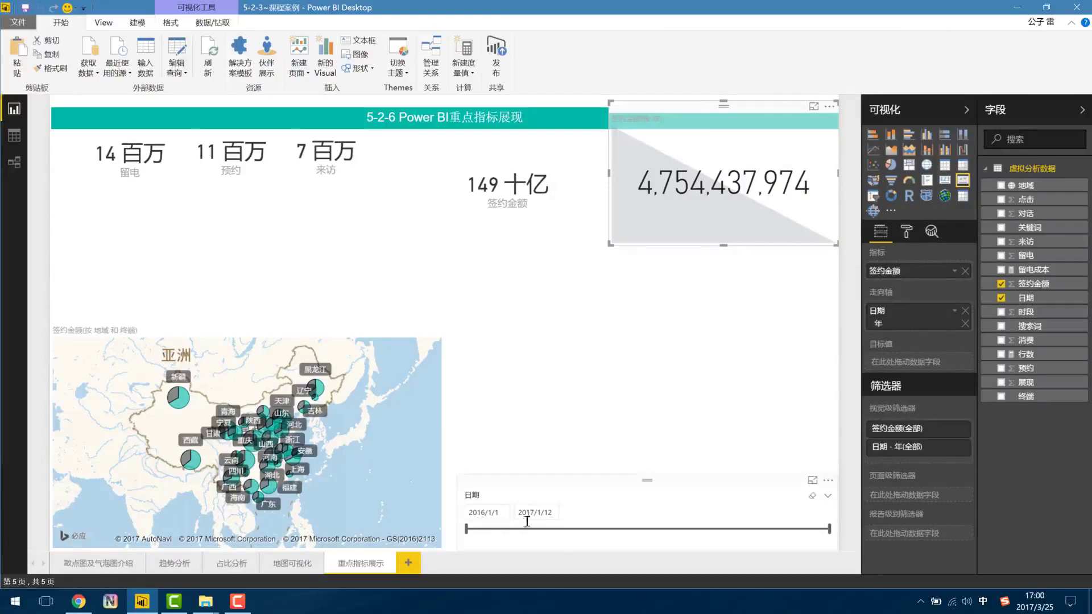
click(482, 512)
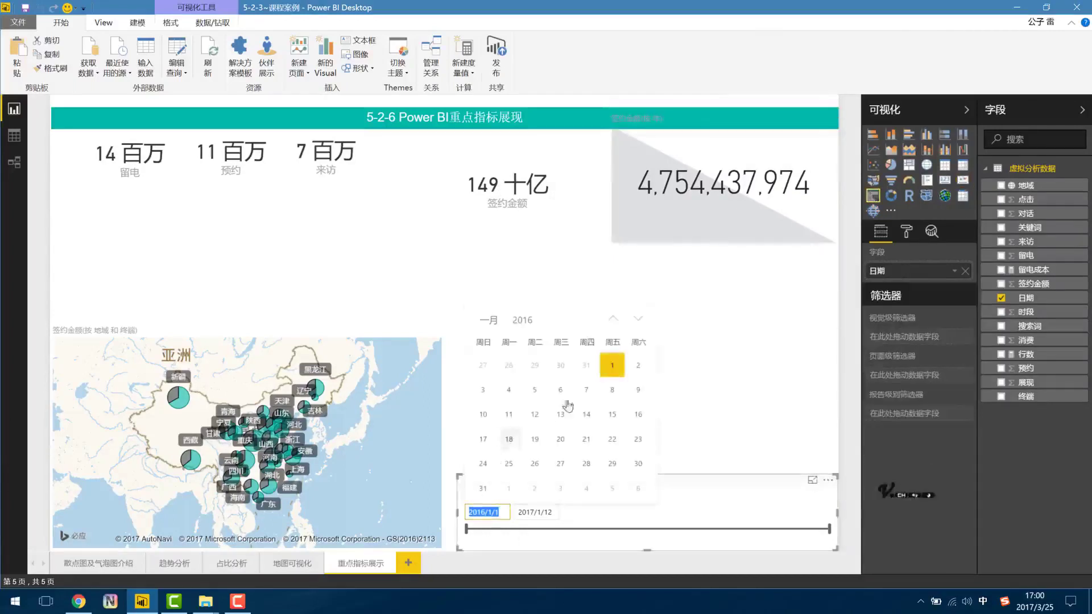
click(628, 362)
drag(490, 530, 818, 540)
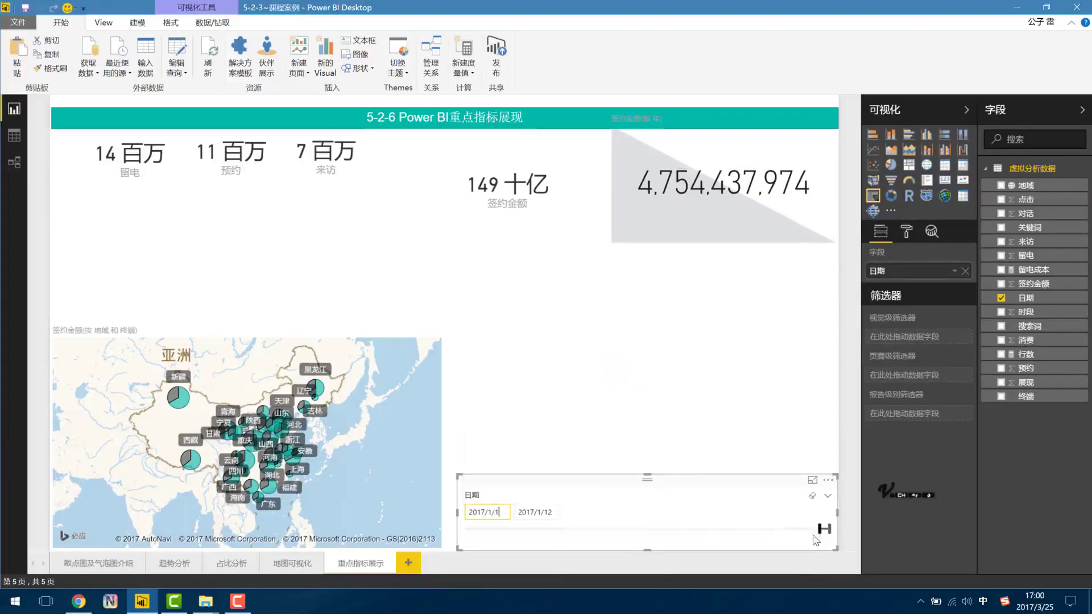
click(730, 415)
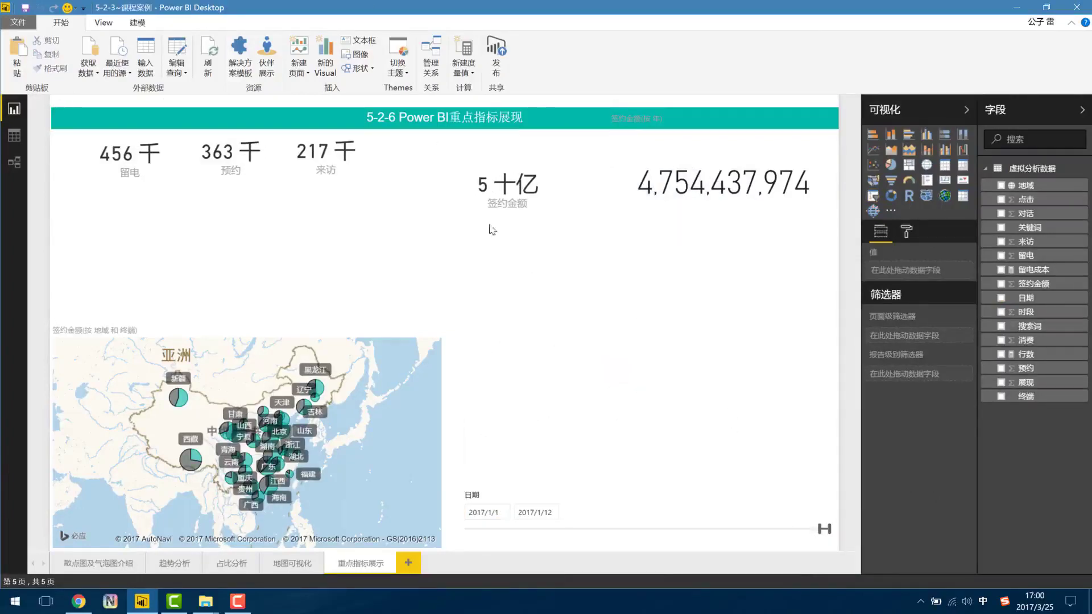
Set the KPI indicator display unit to 十亿 so it reads 4.75 十亿.
click(492, 196)
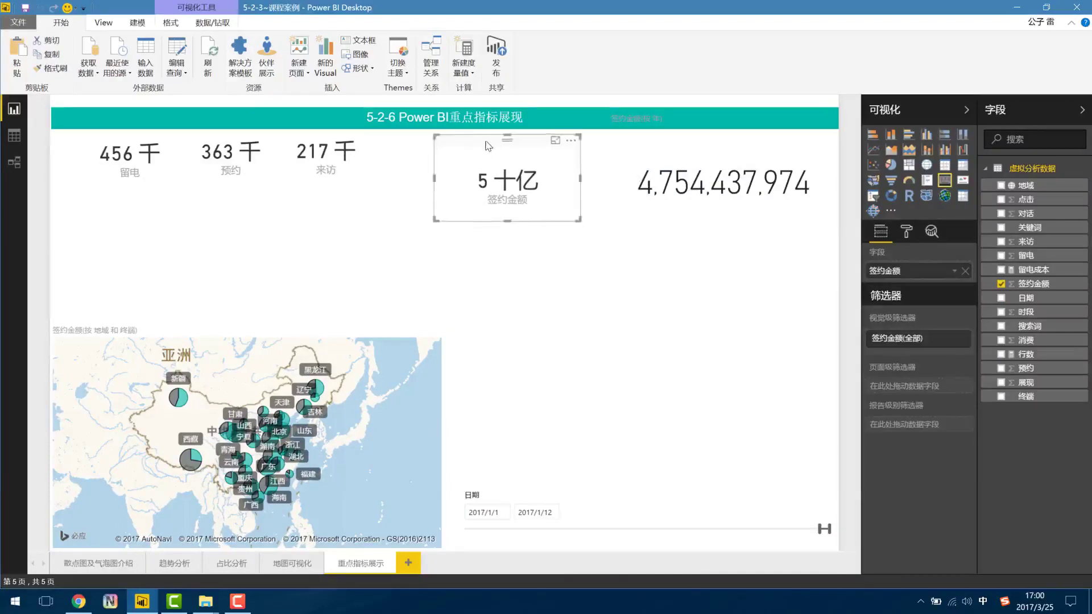
click(792, 204)
click(906, 231)
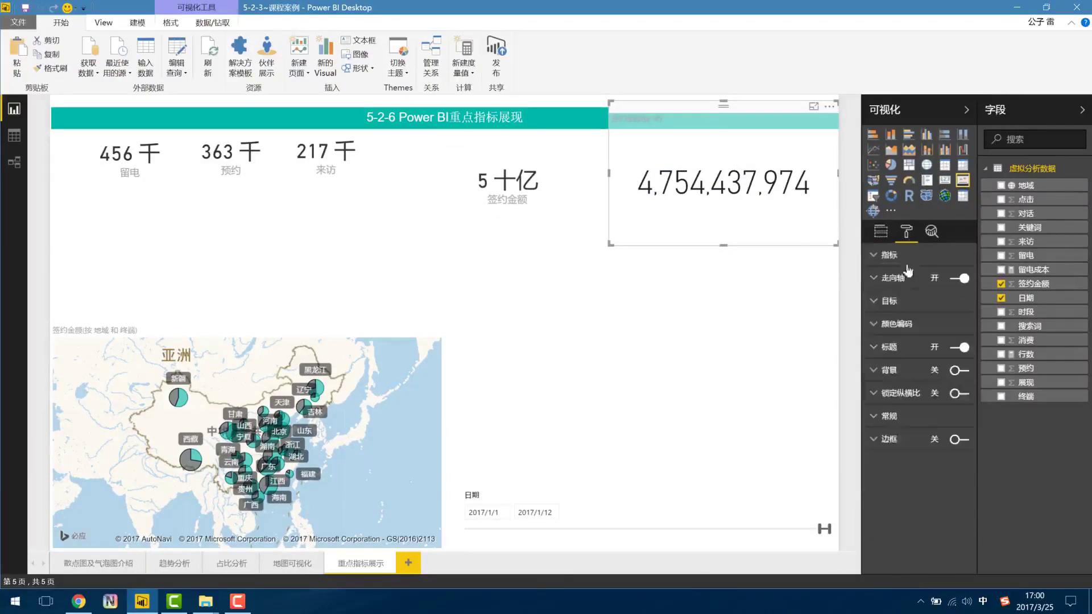
click(895, 255)
click(938, 278)
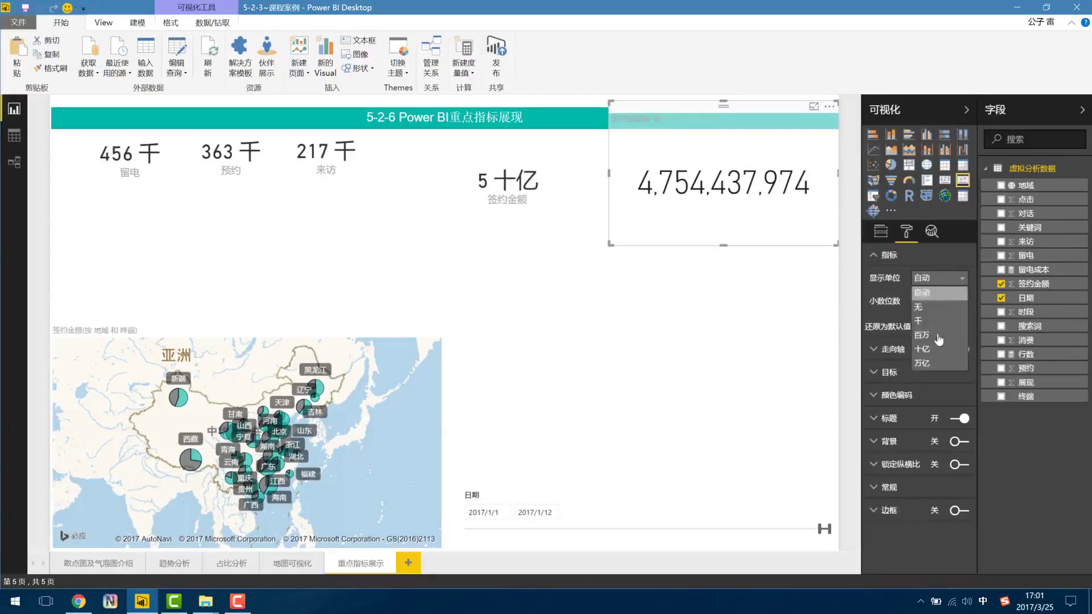
click(926, 349)
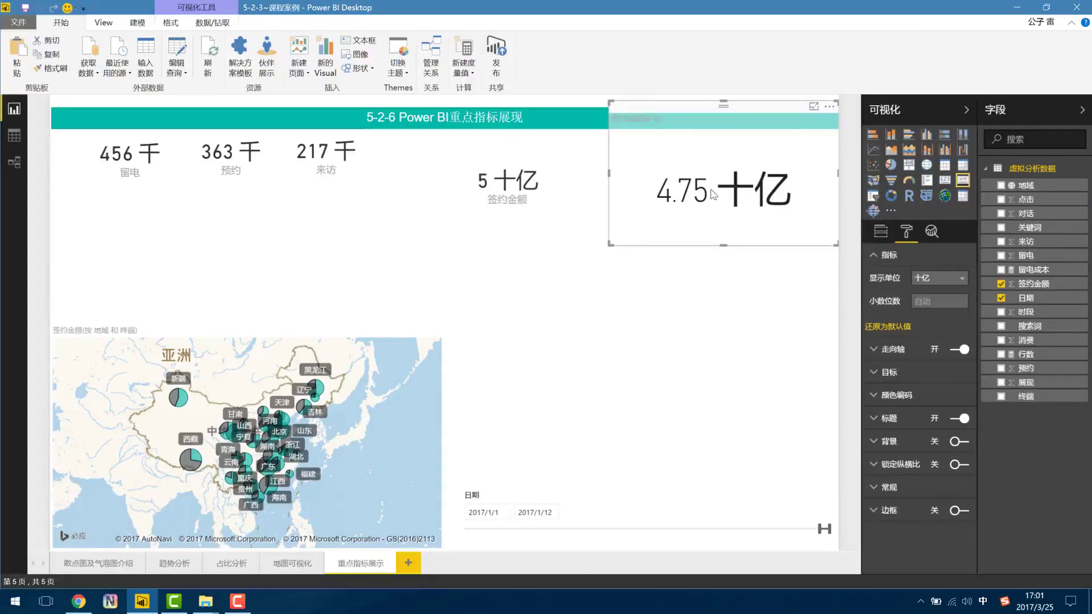
drag(687, 104, 688, 99)
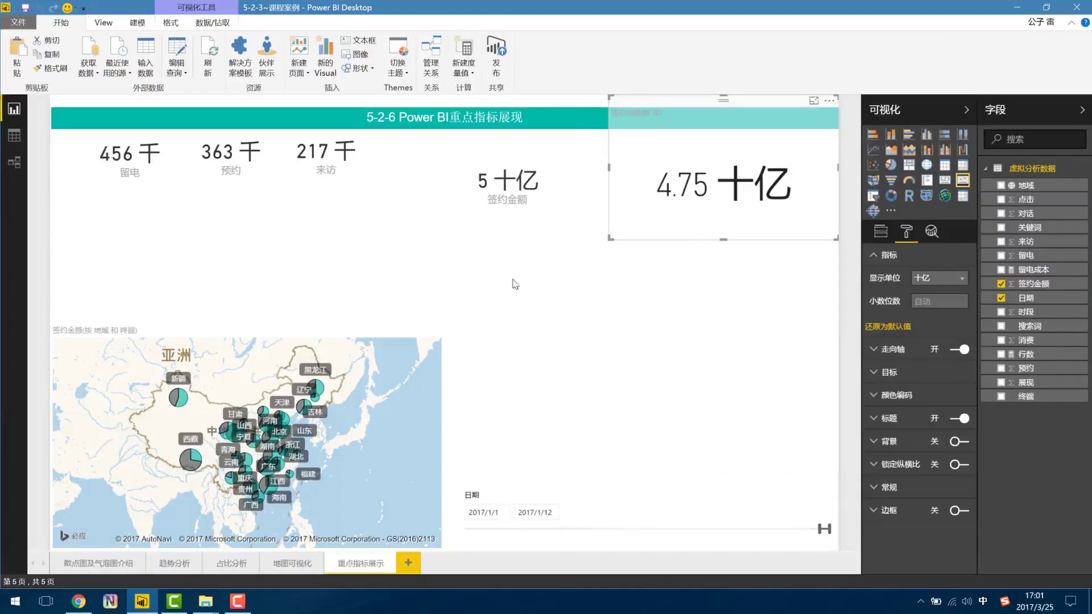
Nudge the 5 十亿 card slightly to the right.
click(512, 212)
drag(565, 207, 586, 204)
click(572, 201)
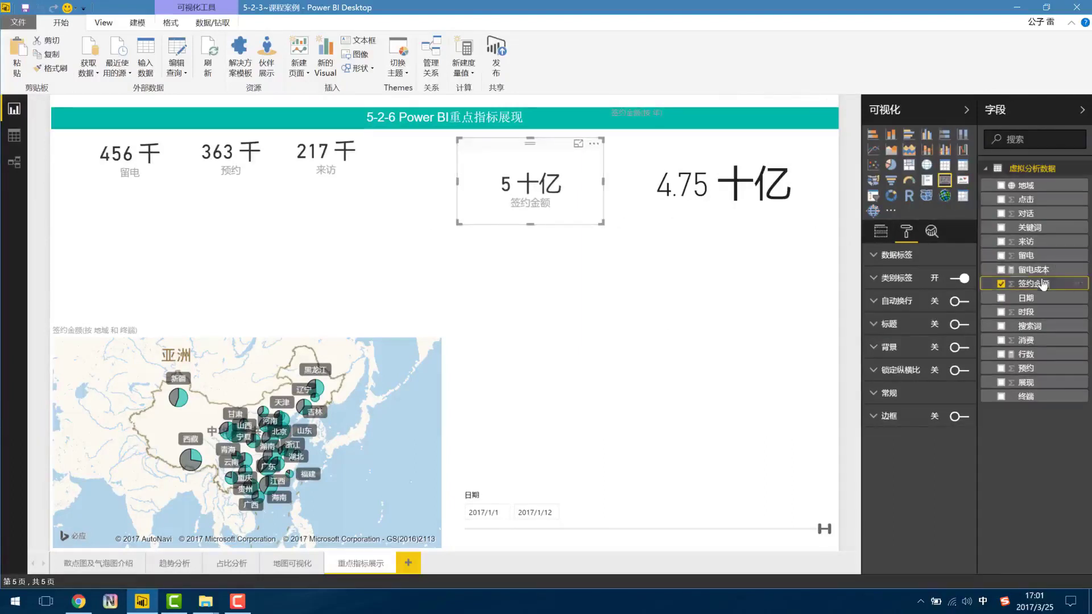
Format 签约金额 as Decimal Number with 2 places and nudge its card right.
click(137, 22)
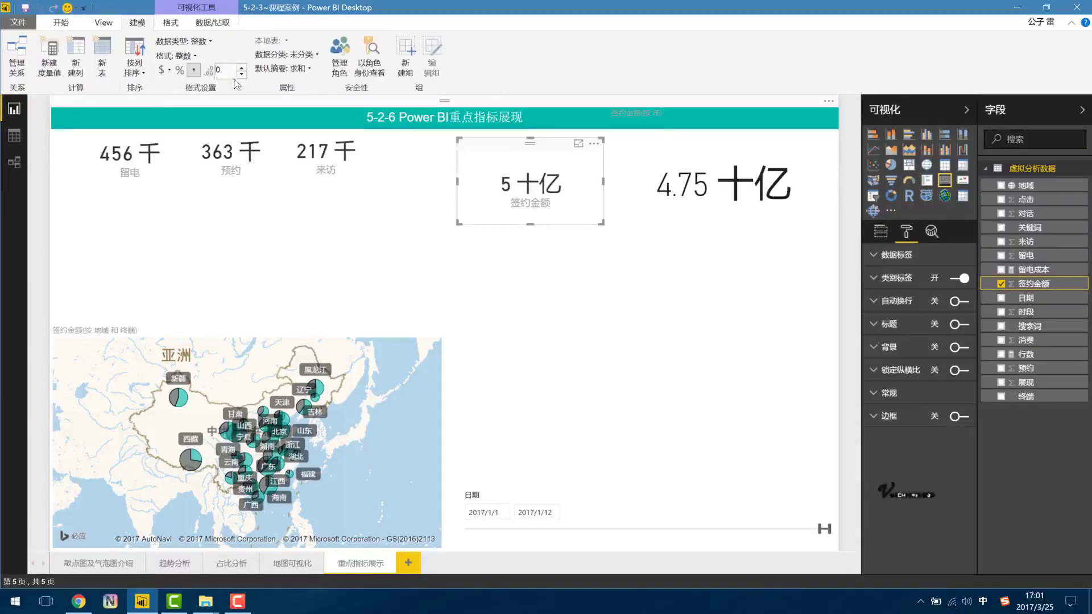
click(217, 69)
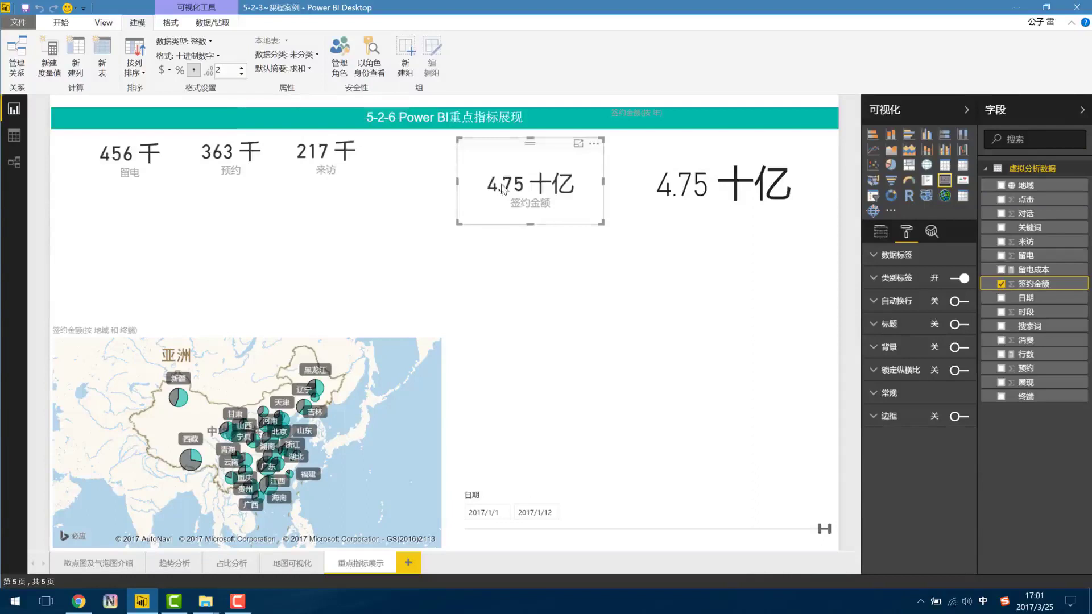
drag(510, 149, 537, 147)
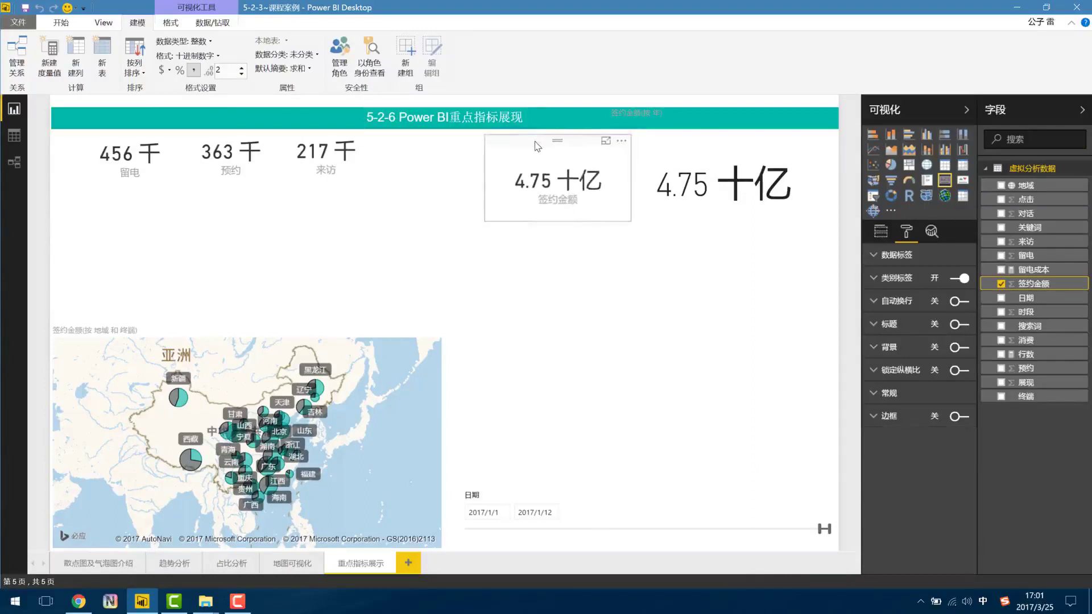
click(537, 146)
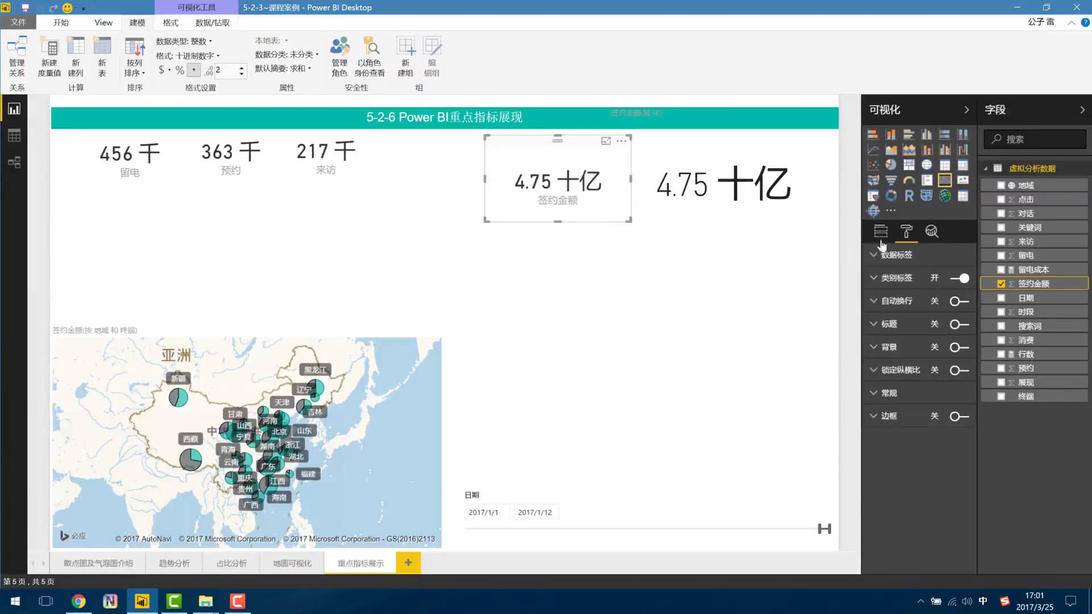
click(646, 421)
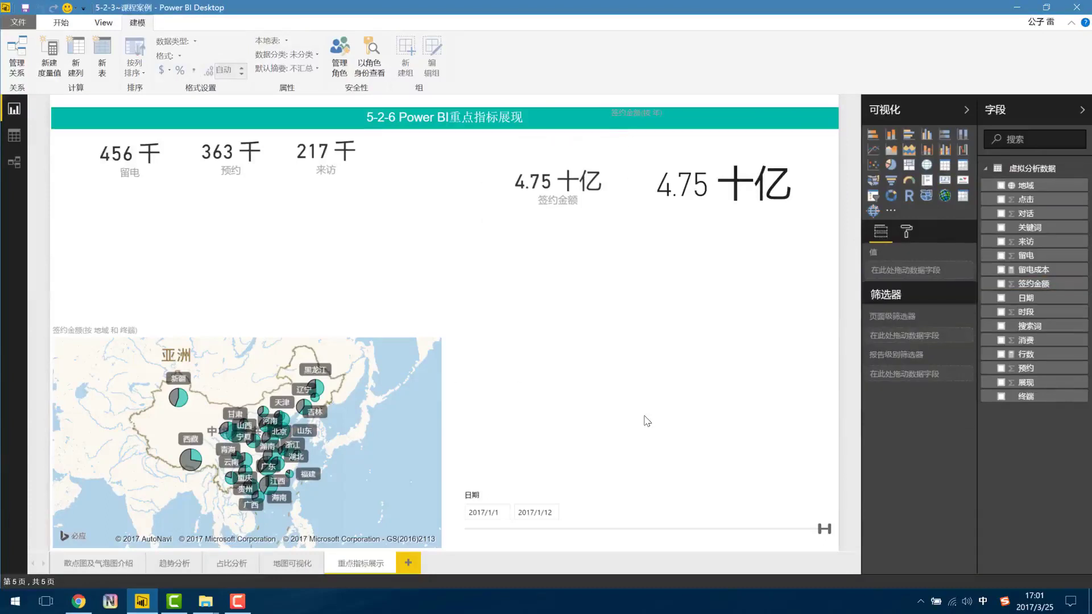
Pull the 日期 slicer's start back to 2016/6/11, so the cards show 8, 7, 4 百万 and 85.16 十亿.
click(682, 177)
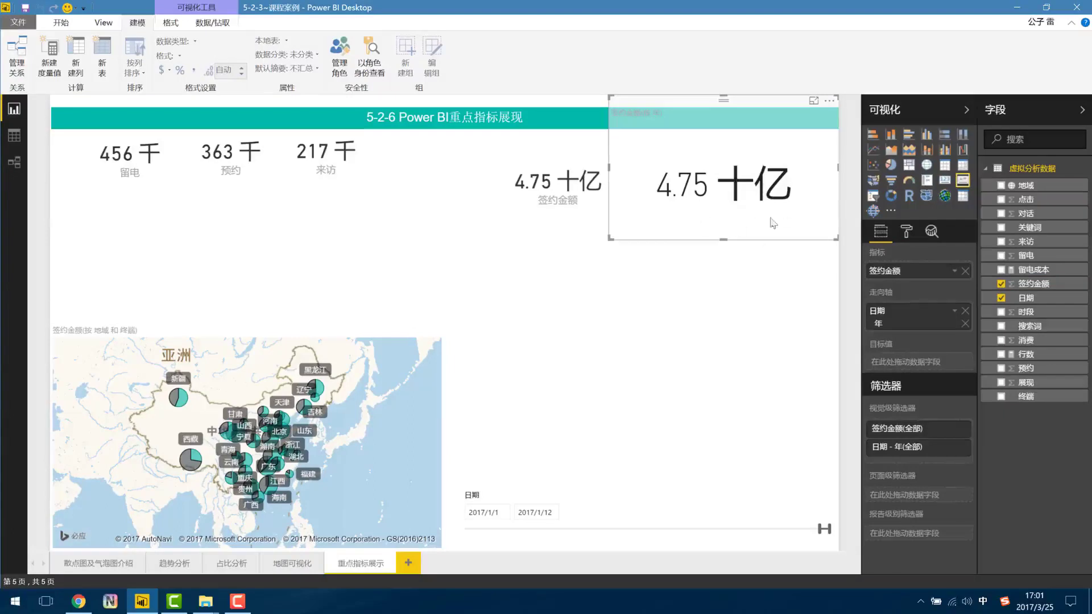
drag(819, 529, 622, 529)
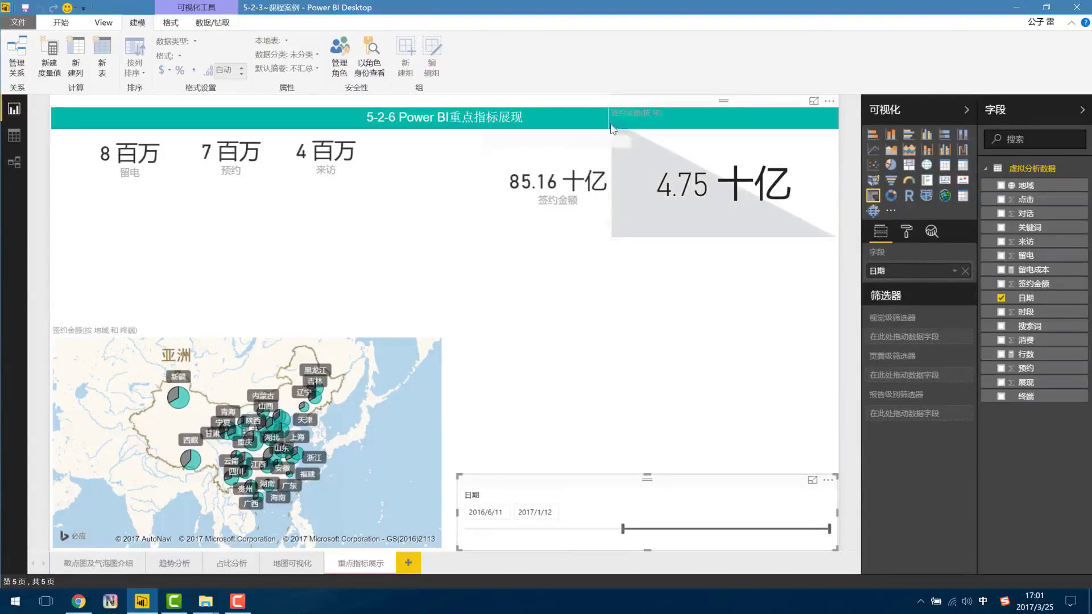
Remove 日期 from the 签约金额 KPI's trend axis after checking its field options.
click(738, 183)
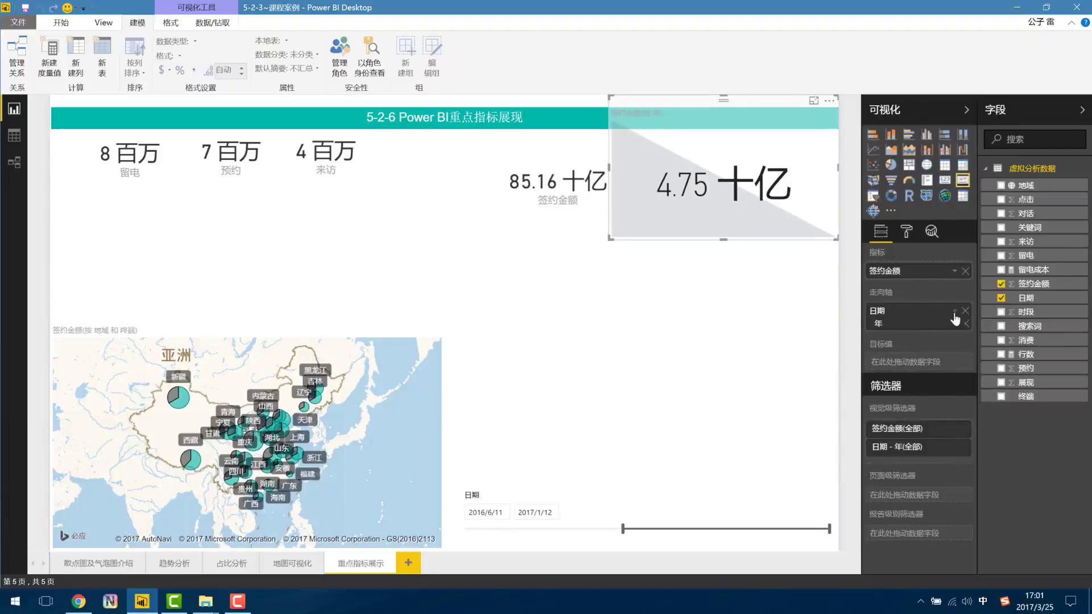
click(954, 311)
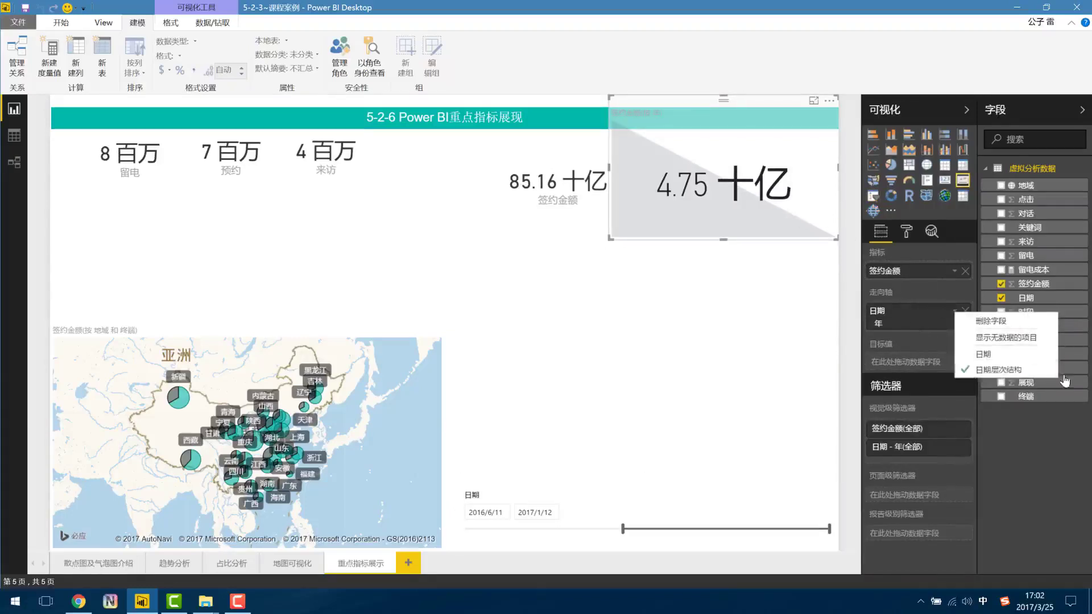
click(914, 330)
click(965, 324)
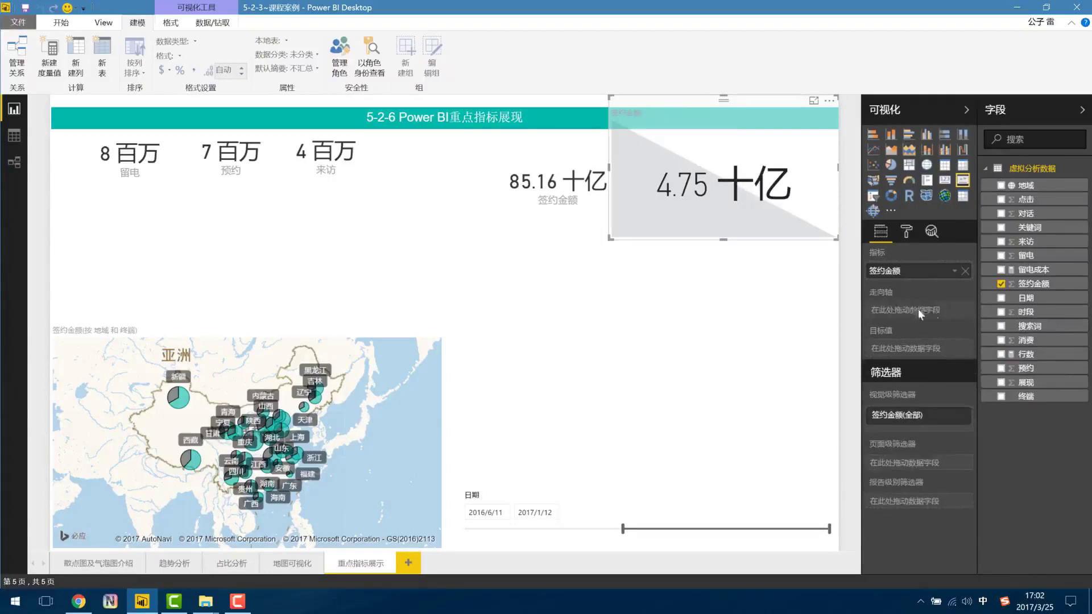
Re-add 日期 to the trend axis, switch it to Date Hierarchy, then remove it again.
drag(1026, 298, 912, 312)
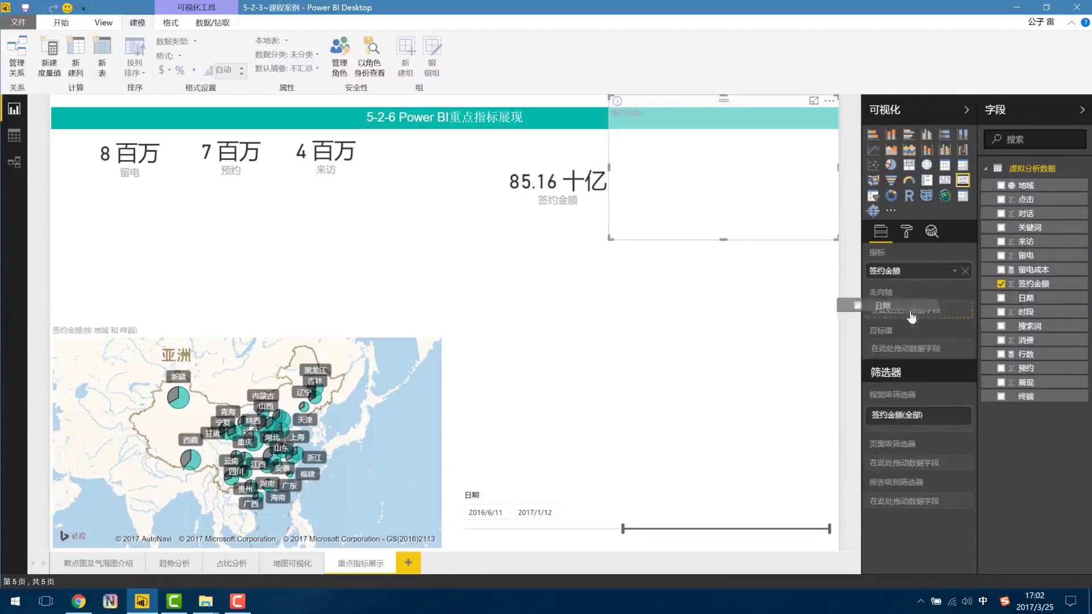
click(954, 311)
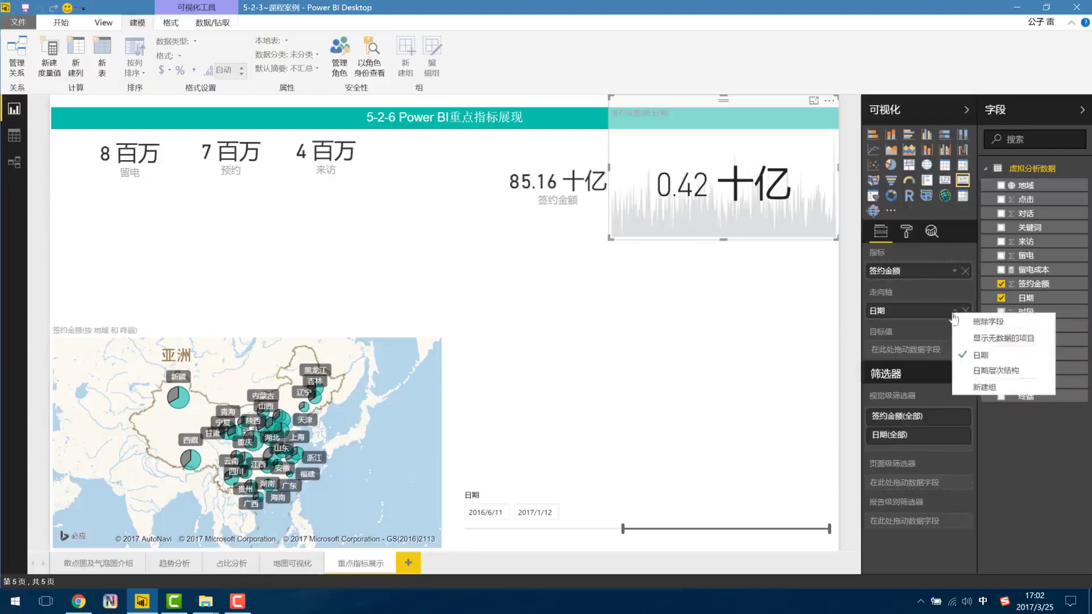
click(967, 363)
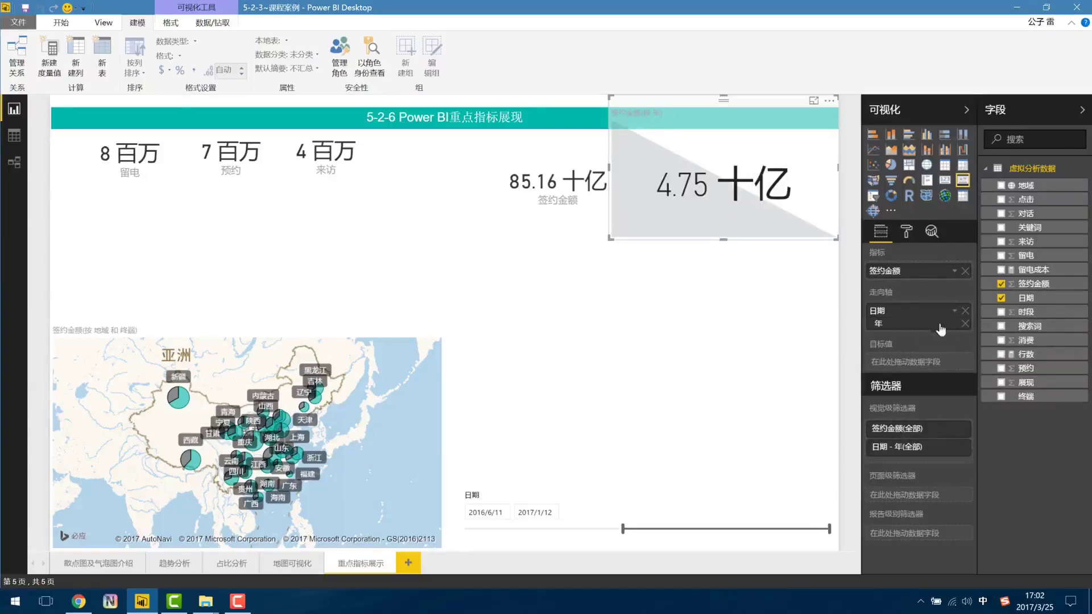
click(965, 310)
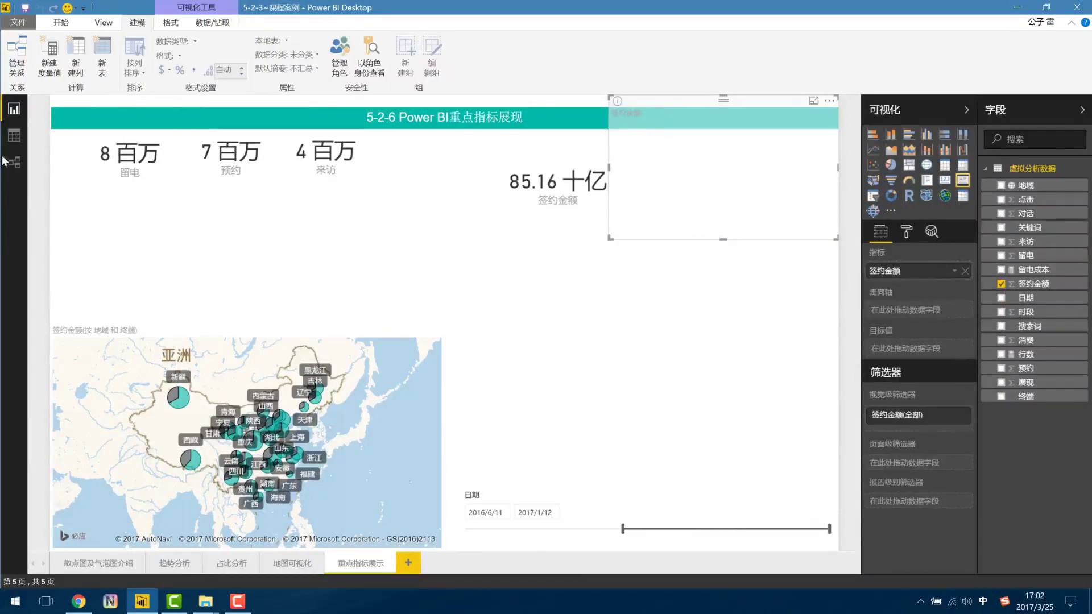
In Data view, add a new calculated column named 年月.
click(14, 135)
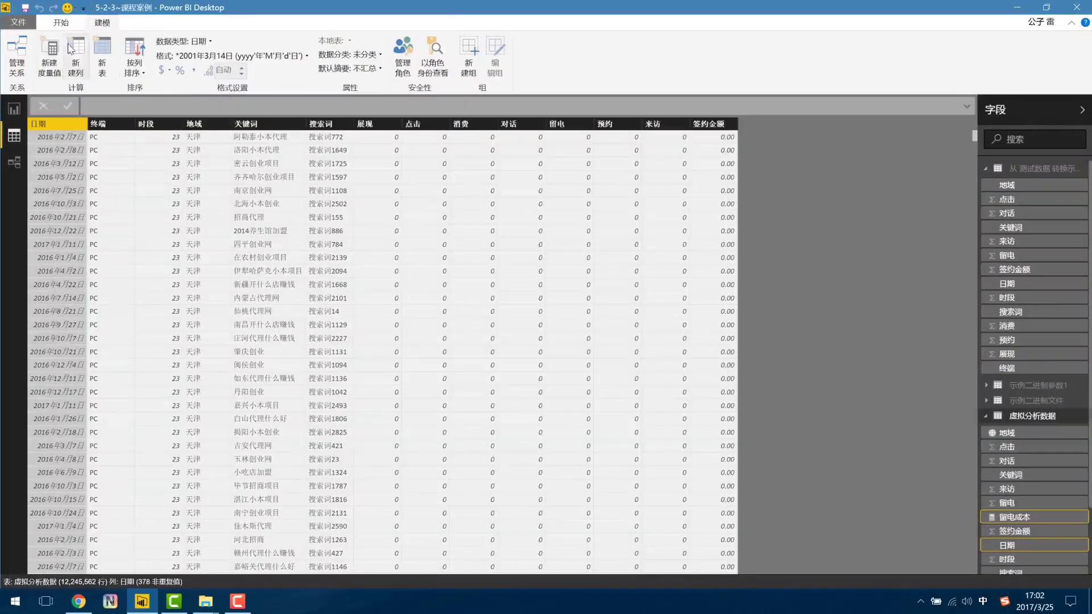
click(88, 55)
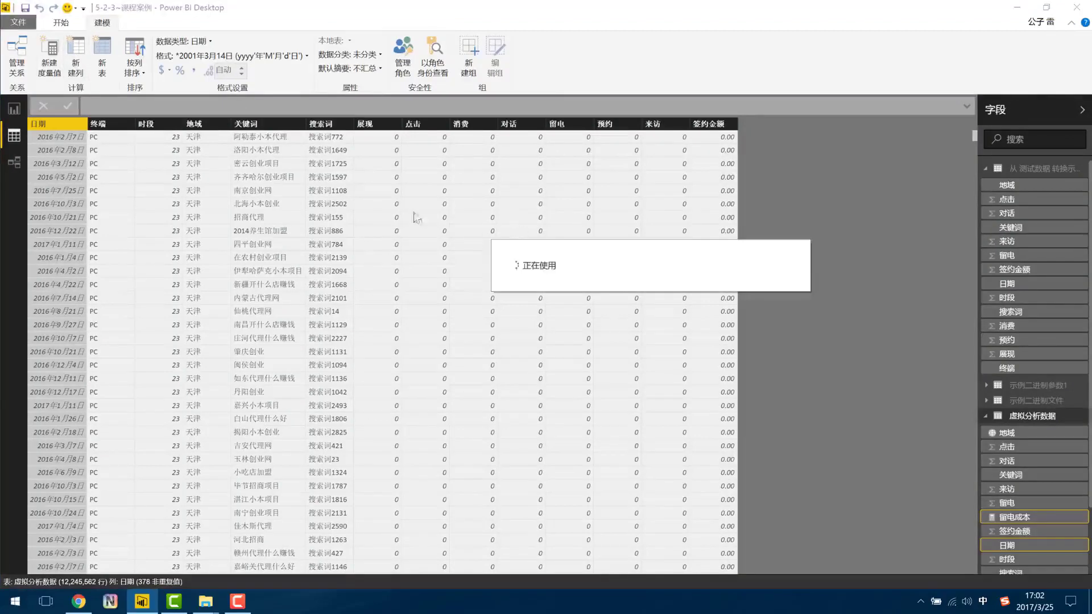
key(Home)
key(Delete)
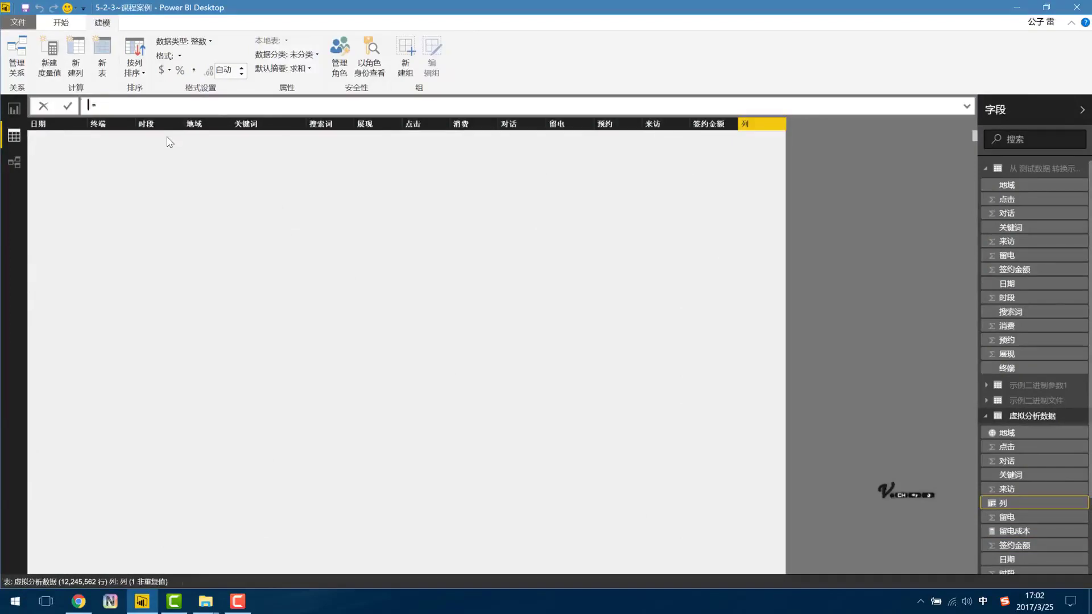
text(年月)
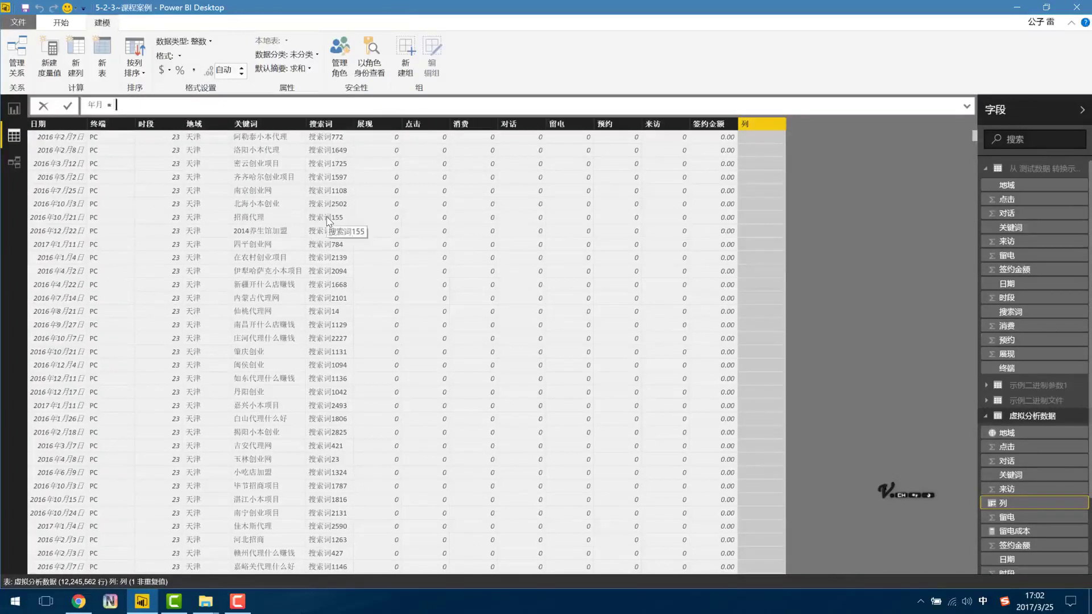
Write the formula's first part, YEAR([日期].[Date]), using half-width parentheses.
text(ye)
key(shift)
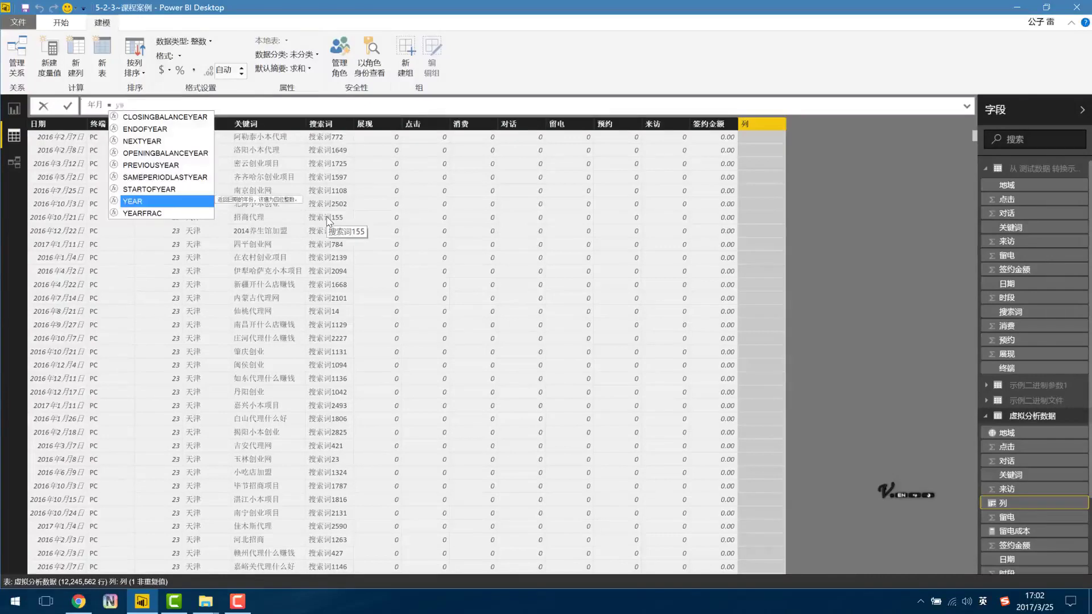
key(Tab)
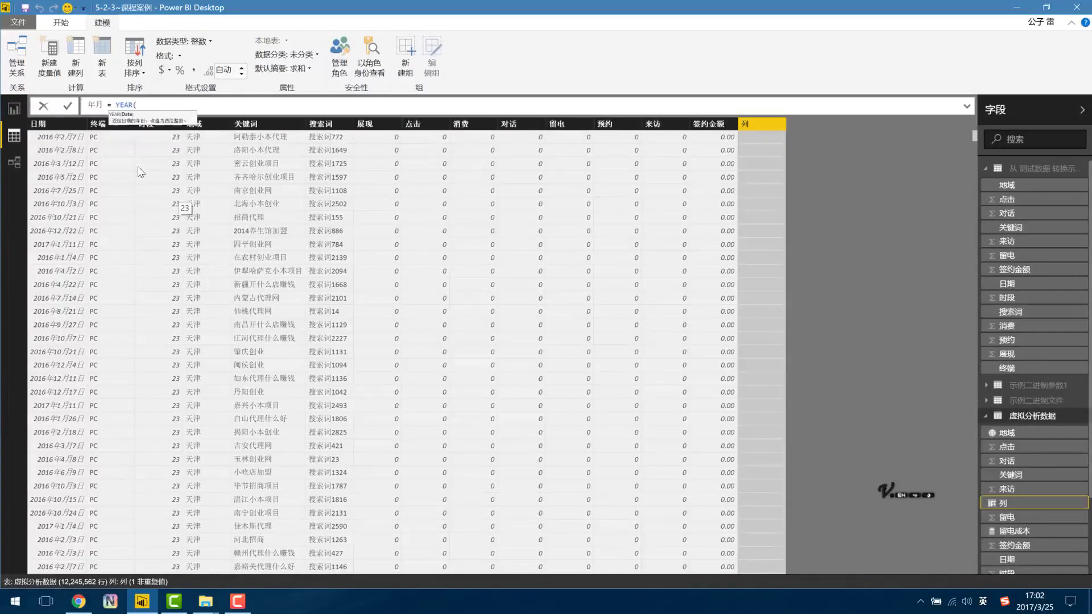
text([)
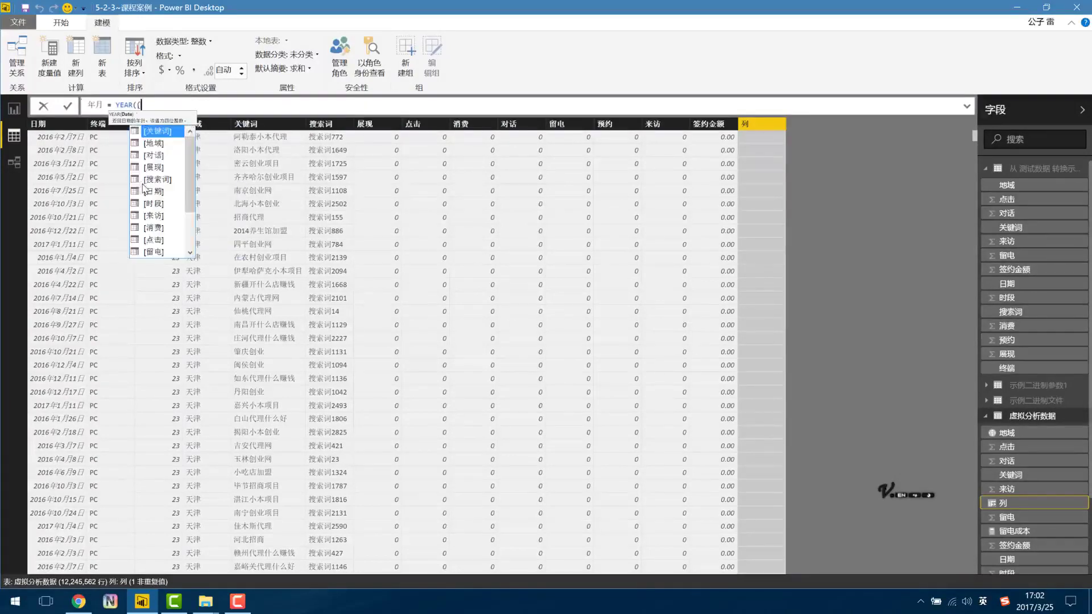
double_click(170, 191)
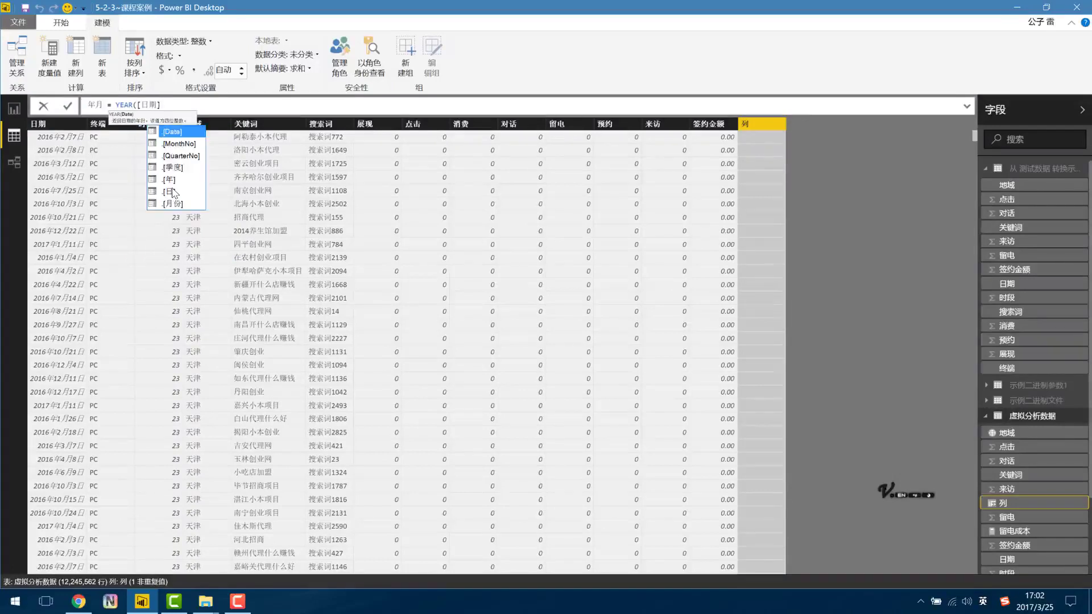
key(Tab)
text(@@)
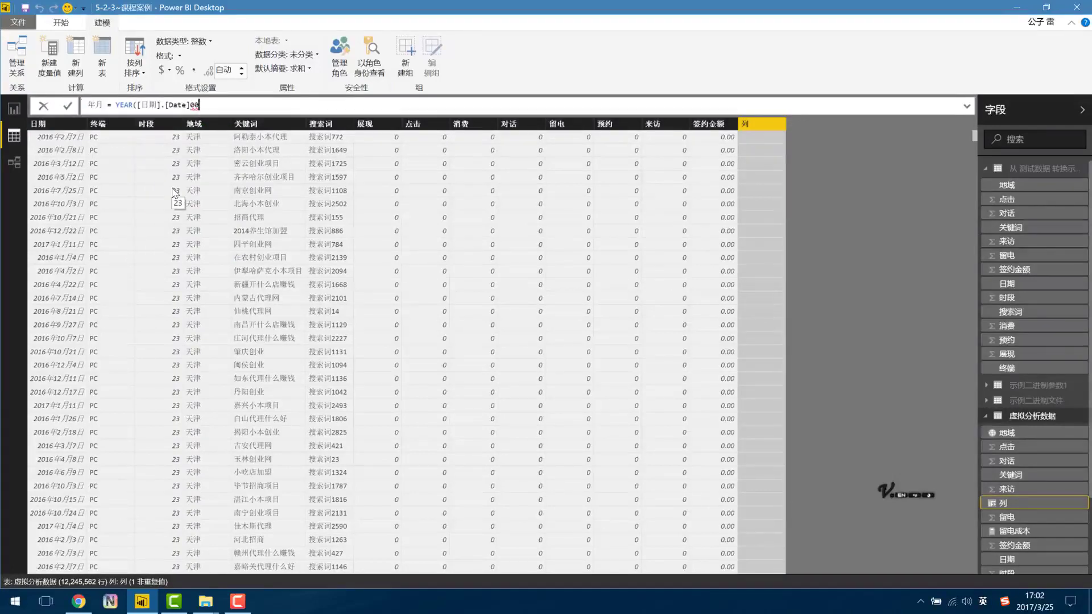
key(BackSpace)
key(BackSpace)
text(）)
key(BackSpace)
key(shift)
Finish the formula with &"-"&MONTH([日期]) and commit the 年月 column.
text())
text(&)
text(mon)
key(Tab)
text(')
key(BackSpace)
text([)
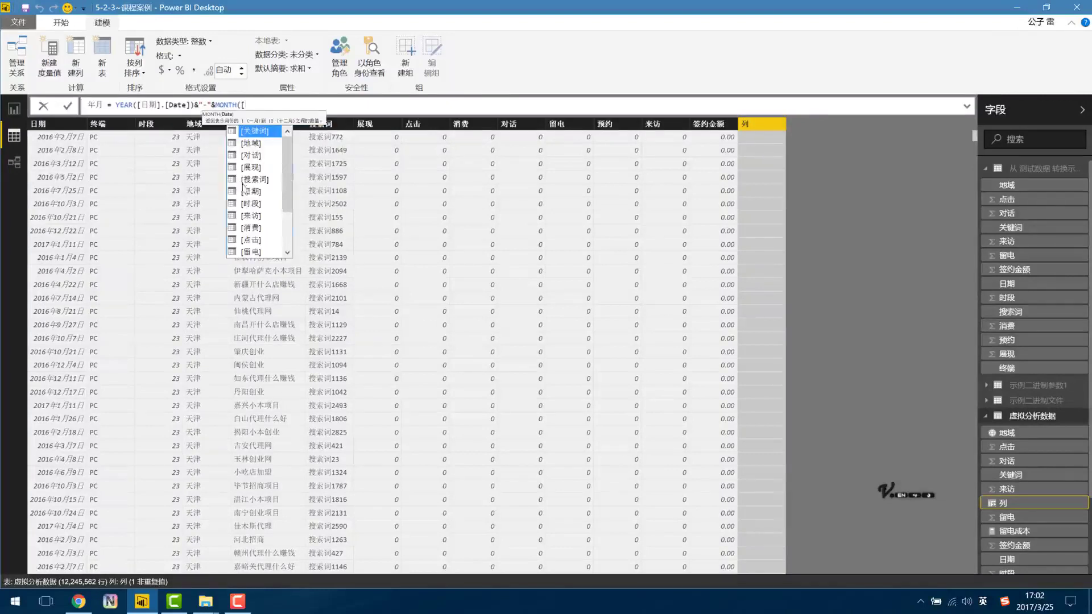
key(Tab)
text())
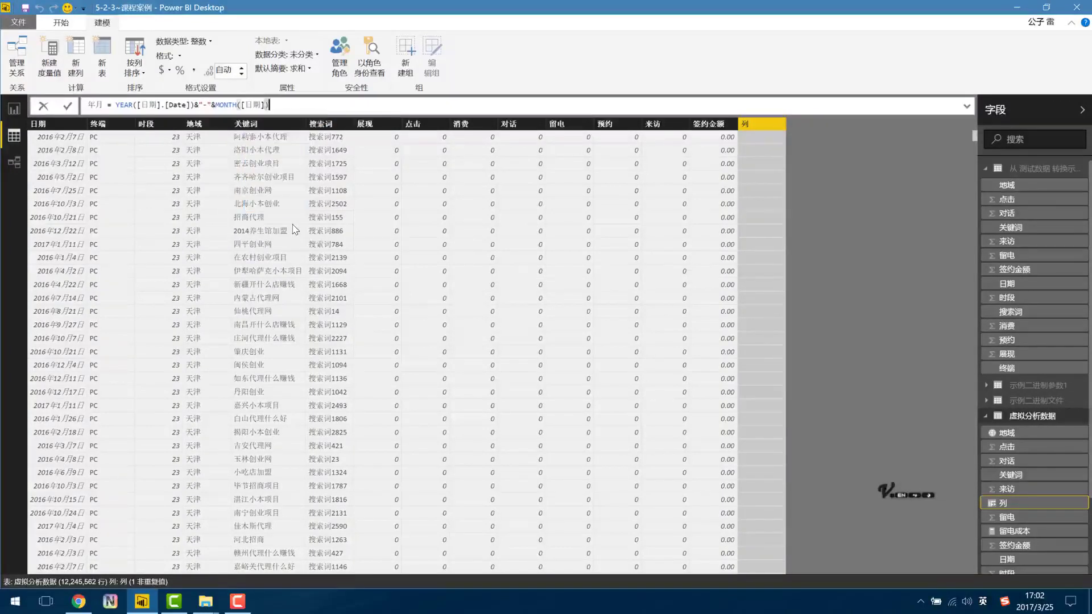
key(Return)
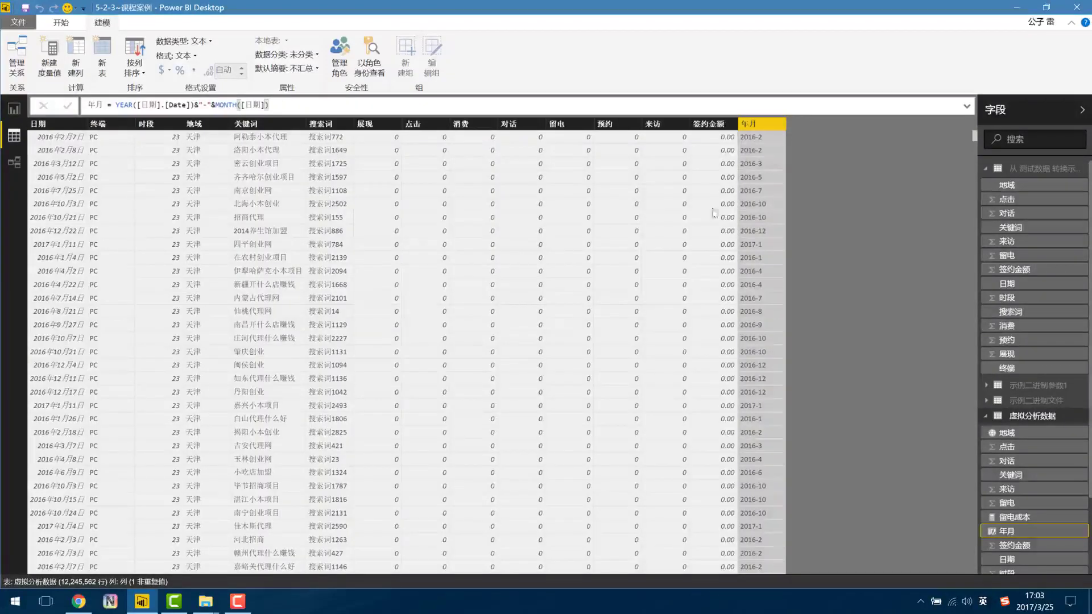
In Report view, put 年月 on the KPI trend axis, shrink the KPI, and start the slicer at 2016/4/7.
click(15, 108)
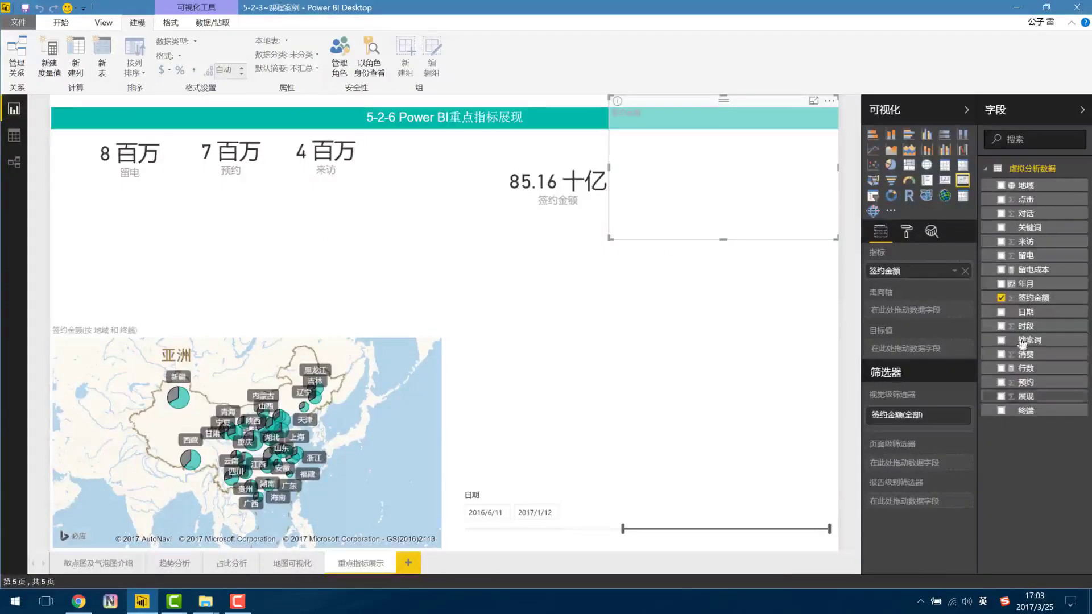
mouse_move(1025, 283)
mouse_down()
mouse_move(932, 328)
mouse_move(921, 312)
mouse_up()
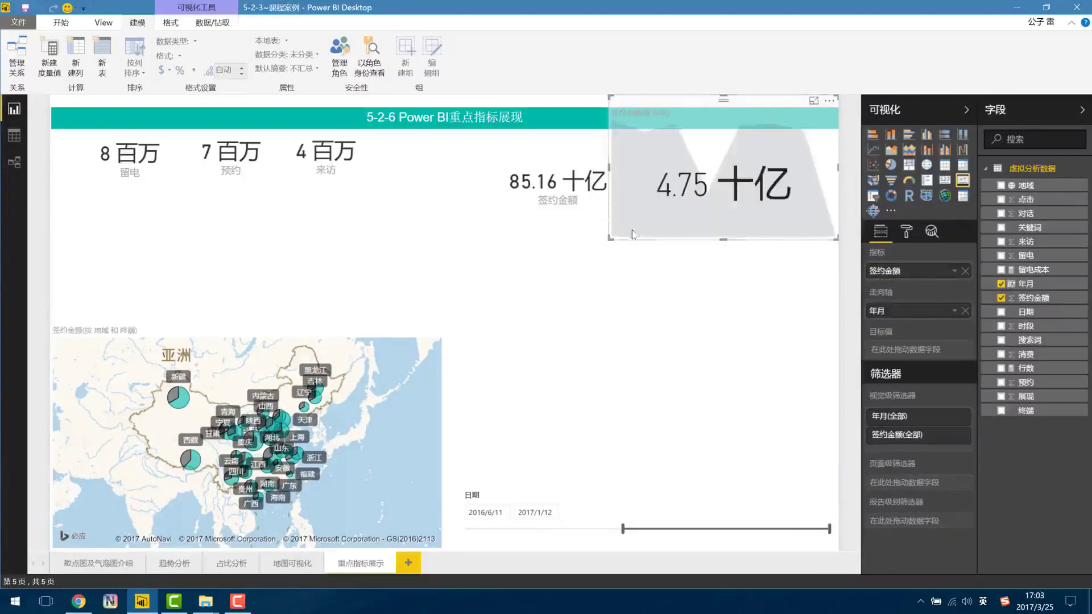
drag(610, 238, 640, 238)
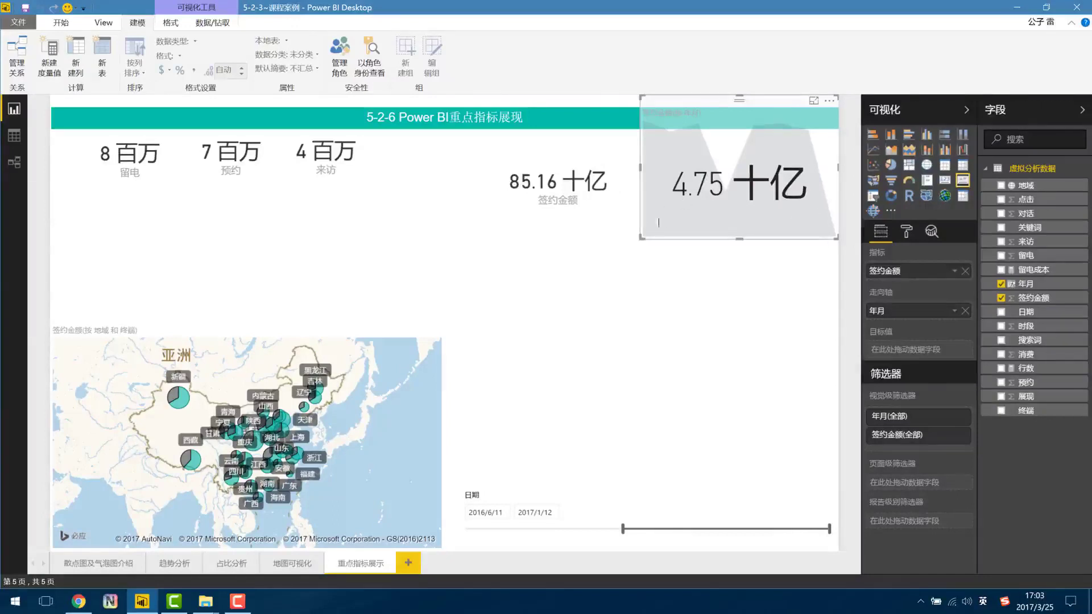
drag(641, 235, 642, 227)
drag(623, 529, 560, 528)
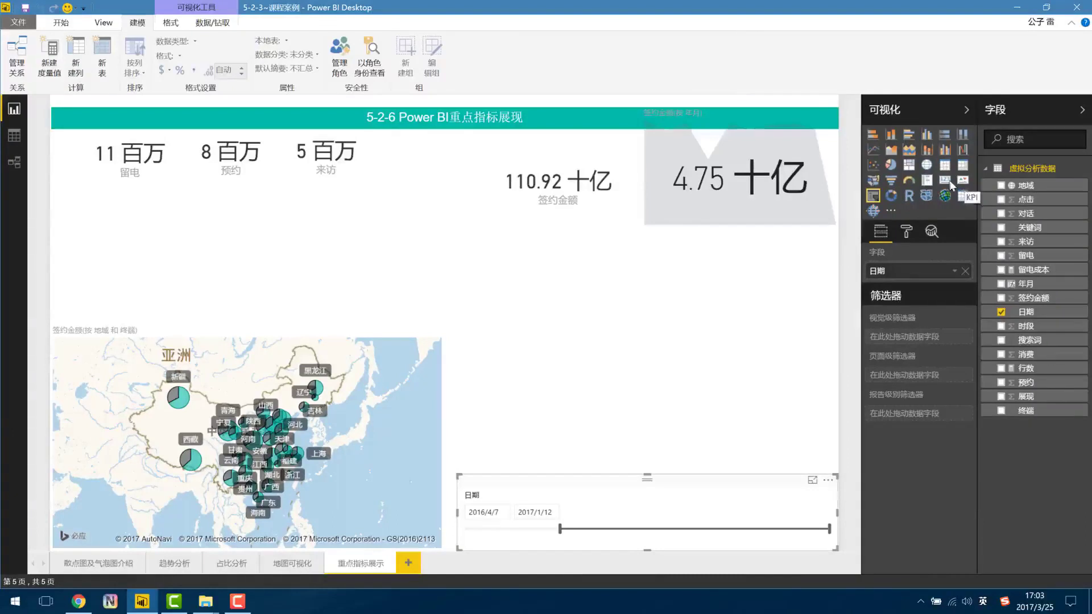
click(785, 257)
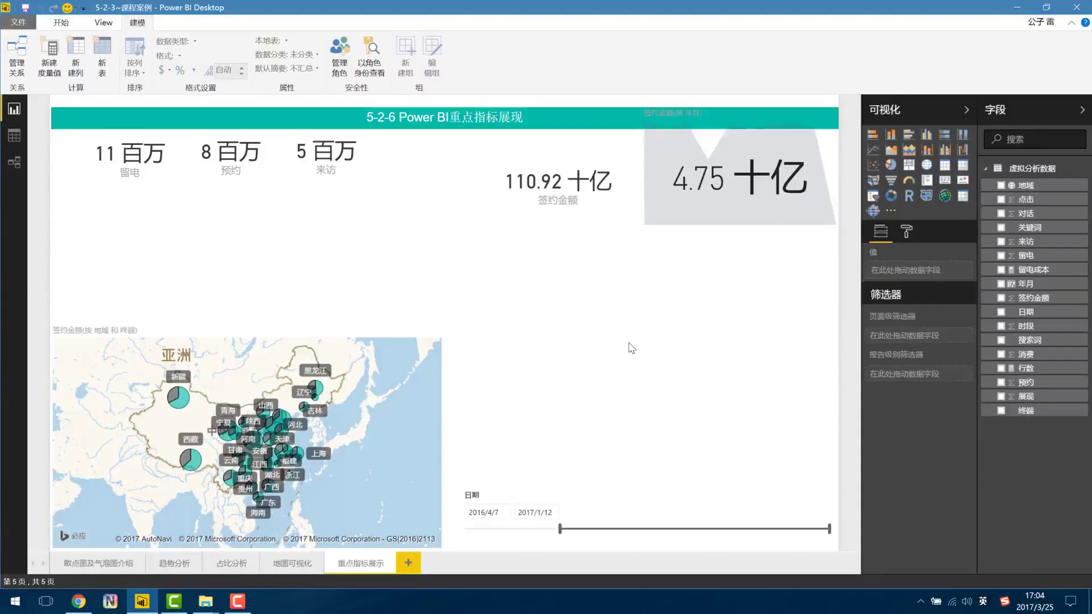
click(908, 181)
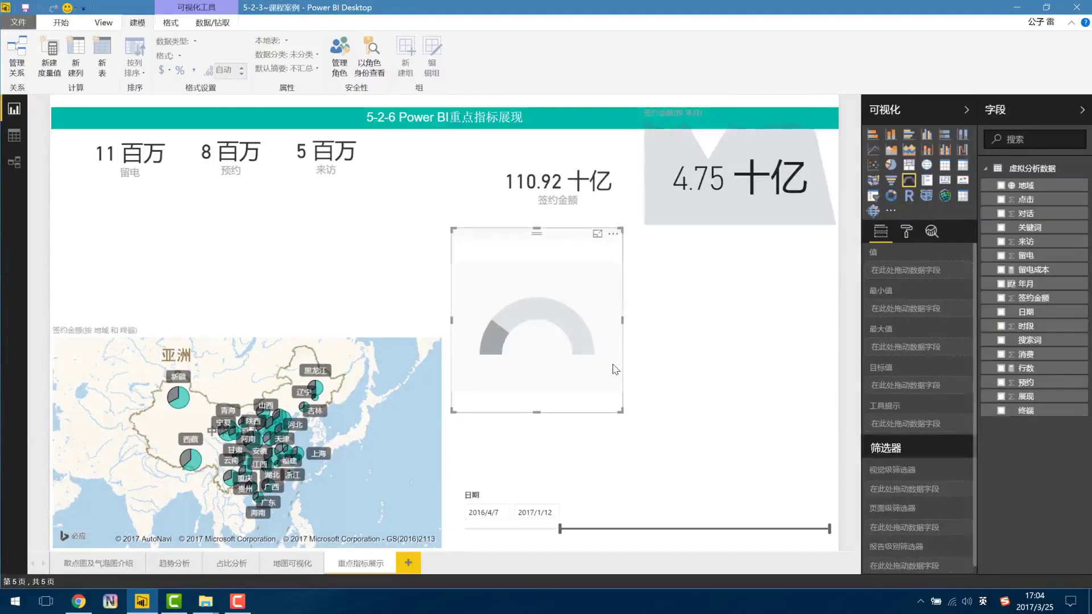
key(Delete)
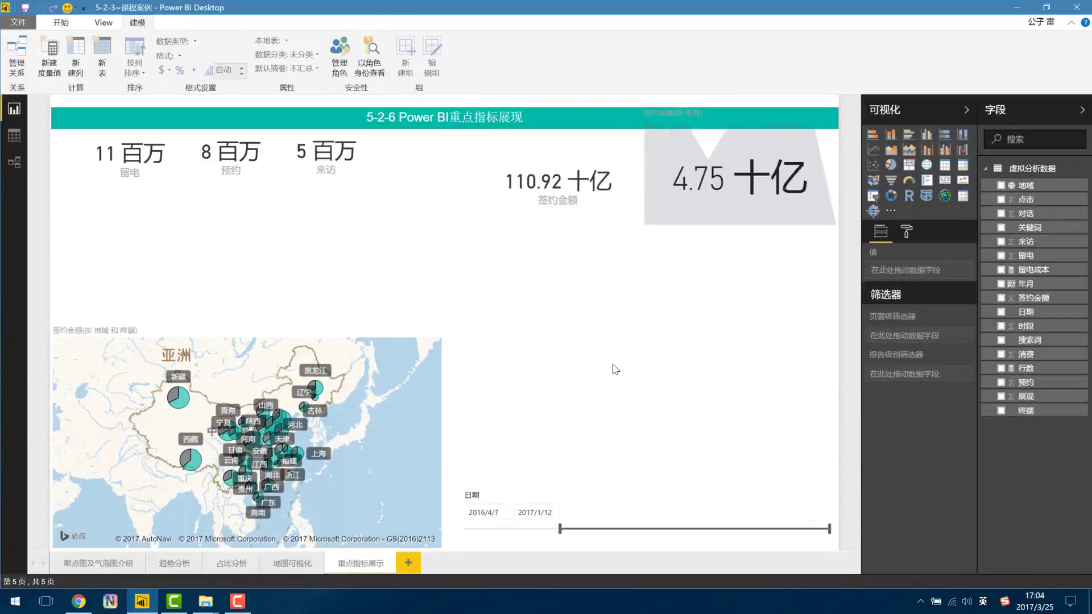
Insert a treemap grouped by 地域 with 留电 as its values.
click(909, 165)
mouse_move(561, 243)
mouse_down()
mouse_move(589, 280)
mouse_move(837, 266)
mouse_up()
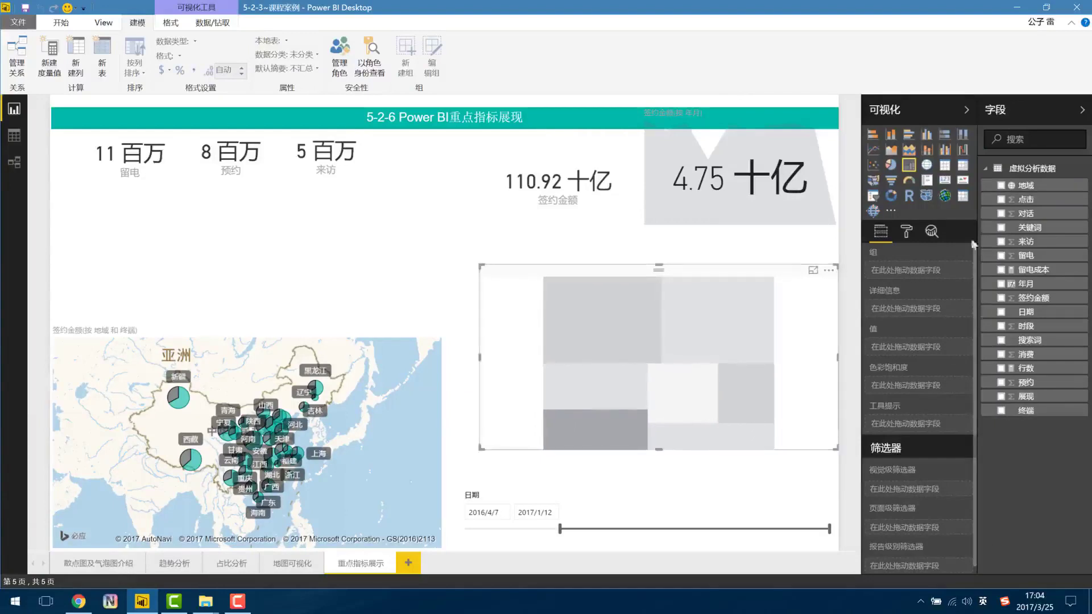
drag(1025, 185, 682, 327)
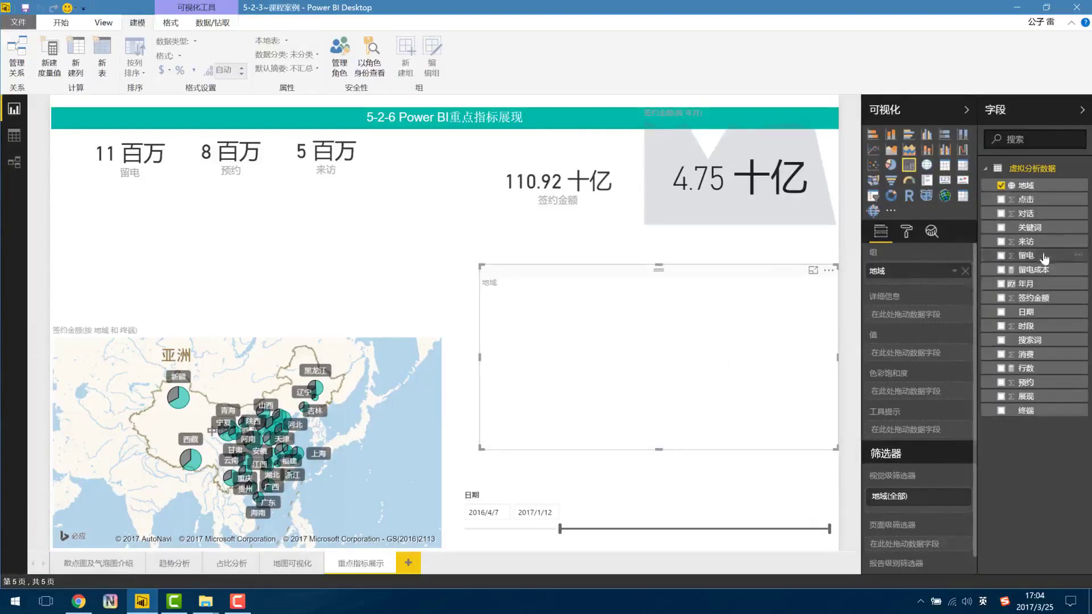
drag(1031, 258, 694, 325)
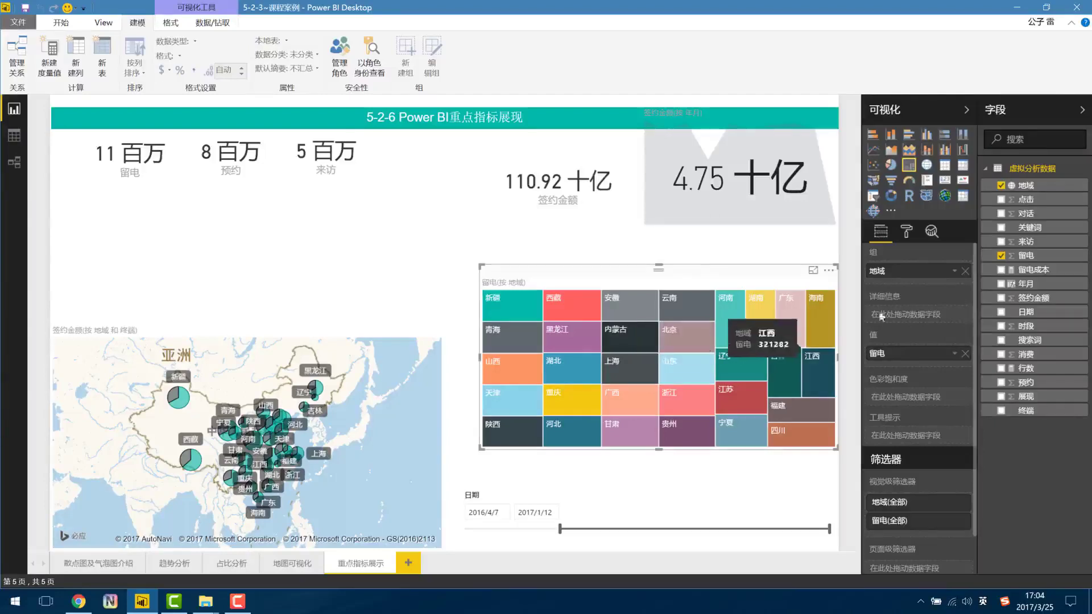
Regroup the treemap by 时段 with 留电 as values, then delete it from the KPI page.
click(1001, 185)
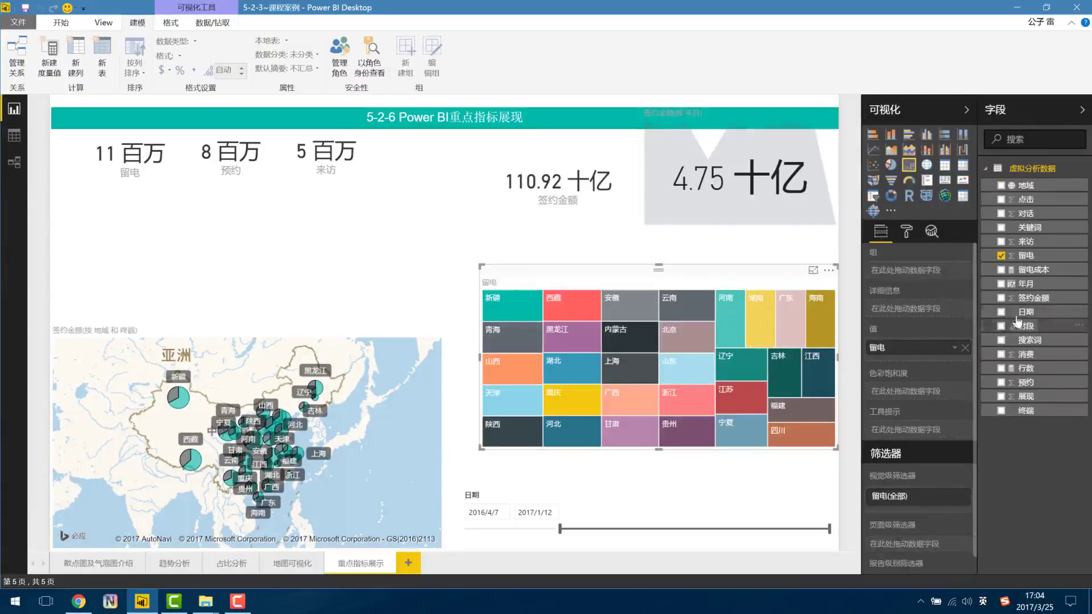
drag(1026, 326, 928, 283)
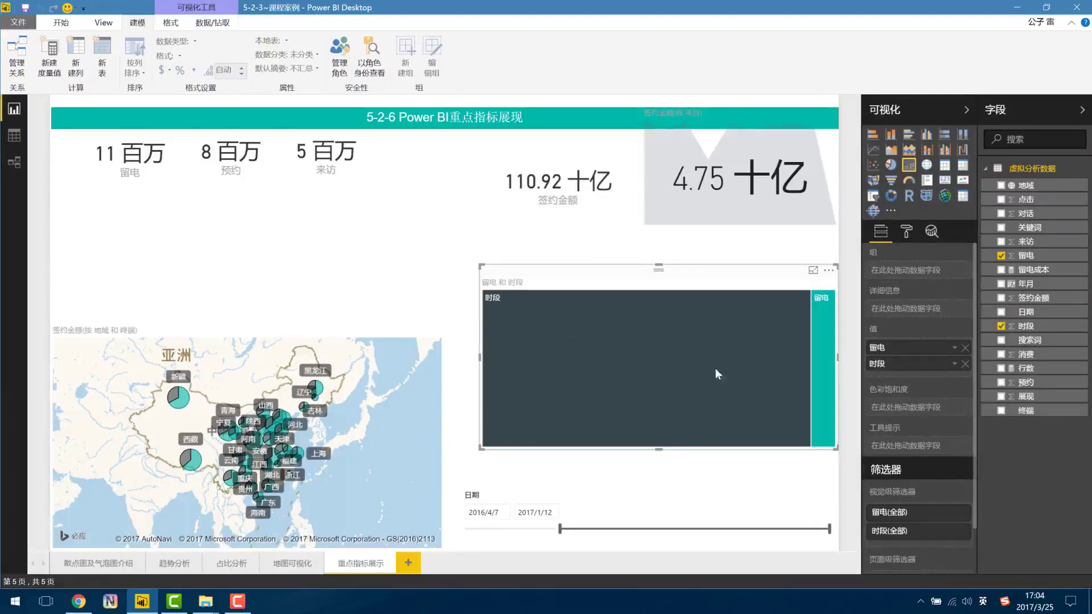
drag(921, 356, 909, 274)
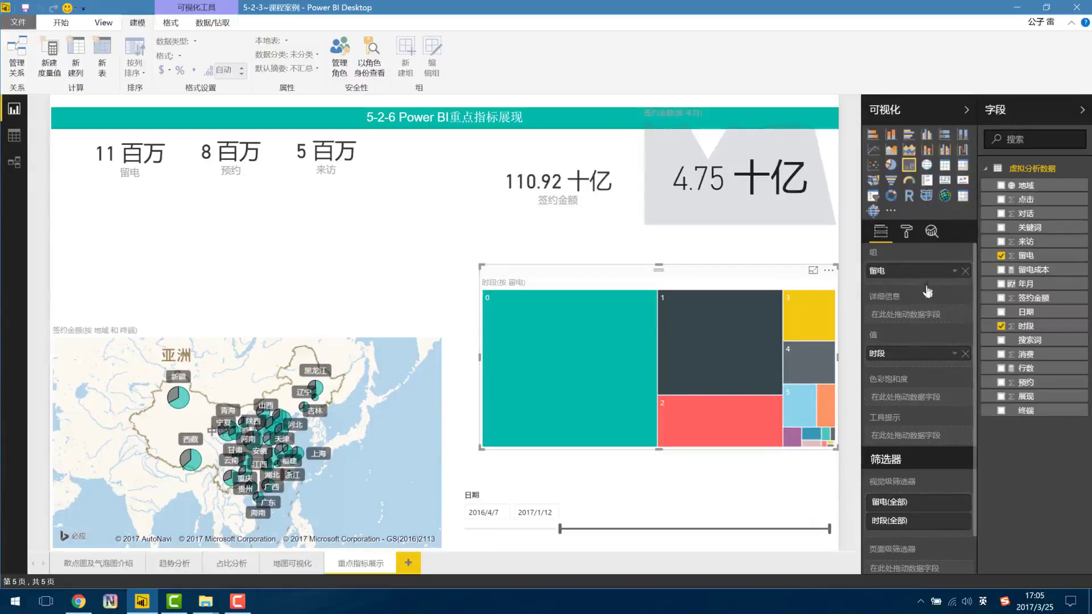
drag(897, 353, 898, 284)
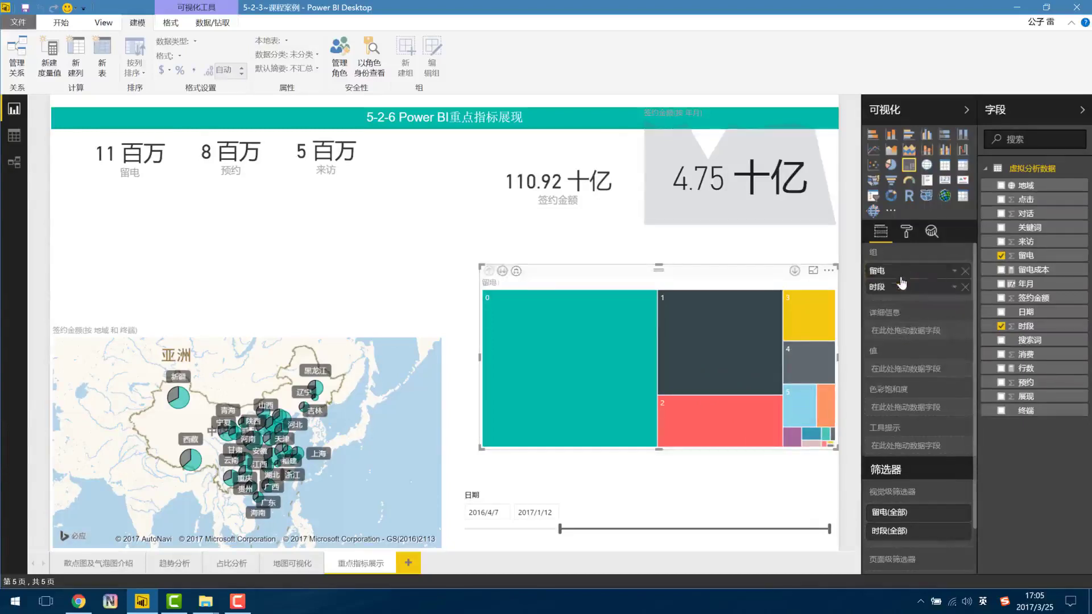
drag(902, 369, 902, 372)
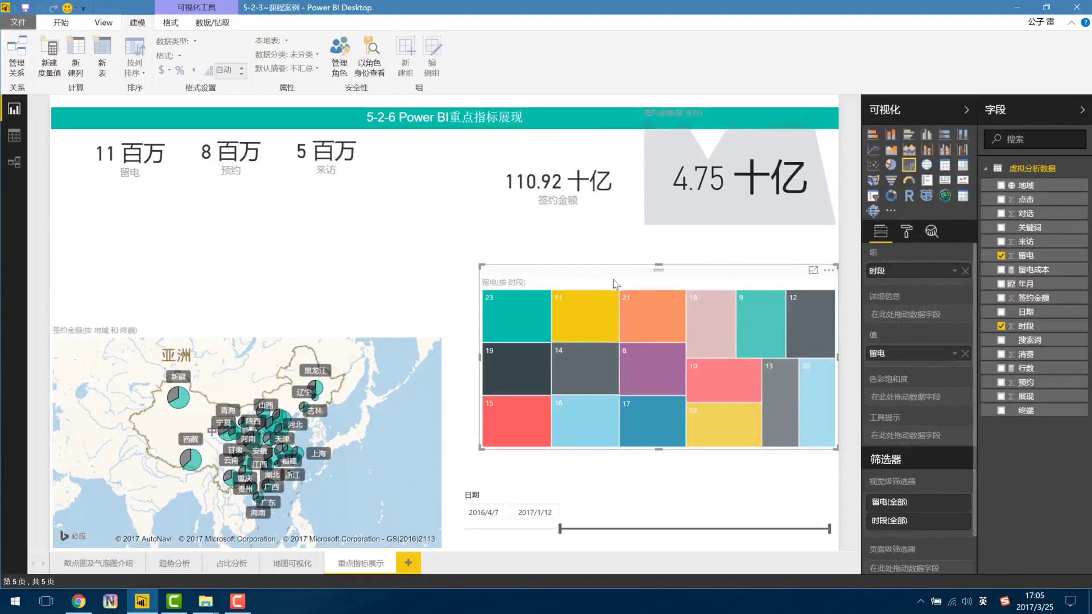
key(Delete)
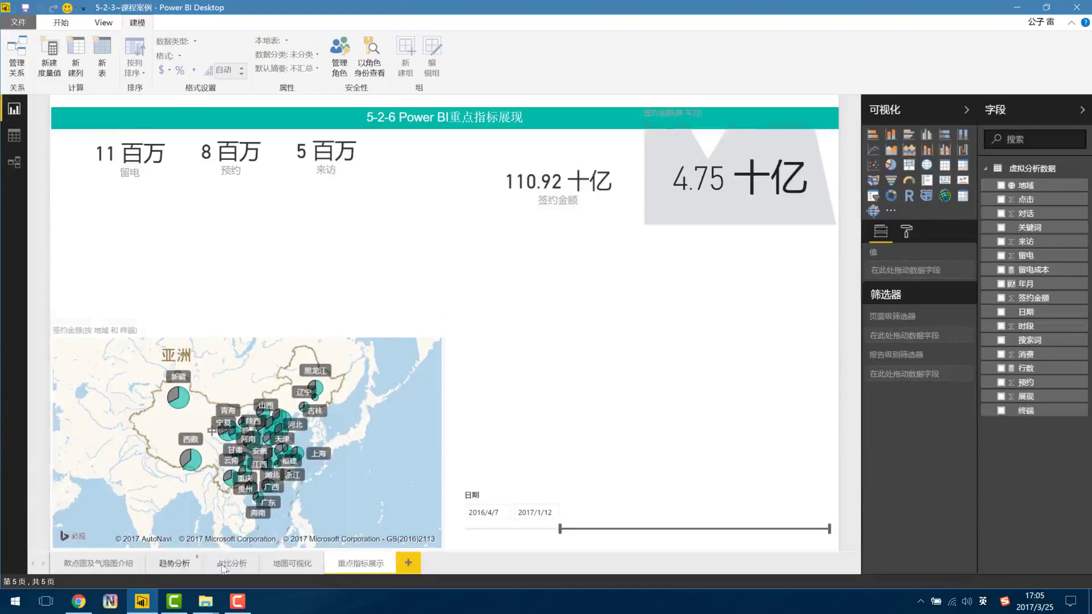
Paste the treemap onto the 占比分析 page and move it to the middle.
click(229, 561)
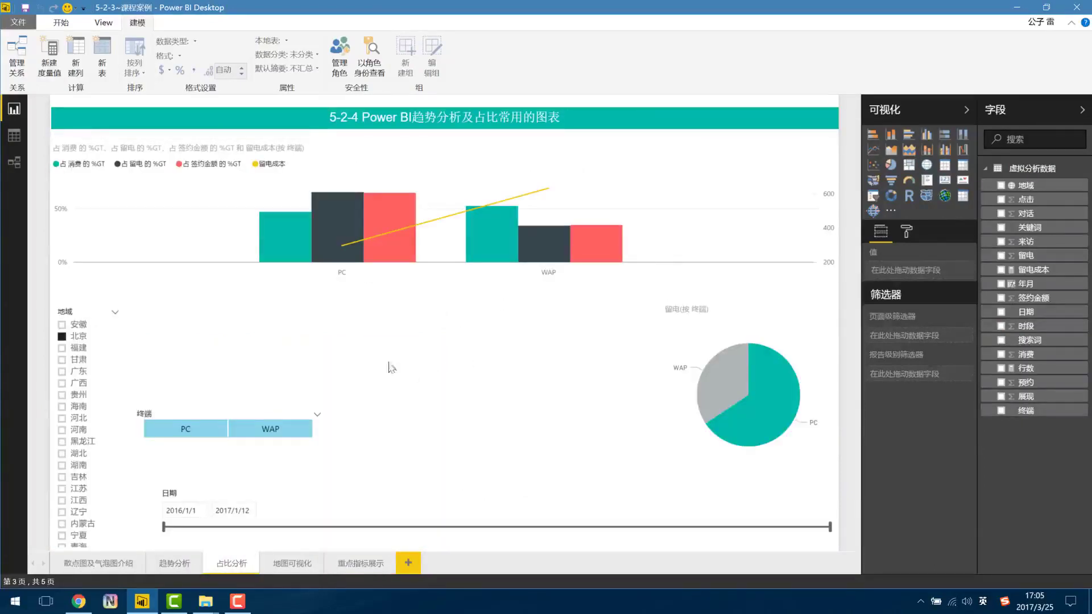
click(594, 290)
drag(595, 290, 400, 311)
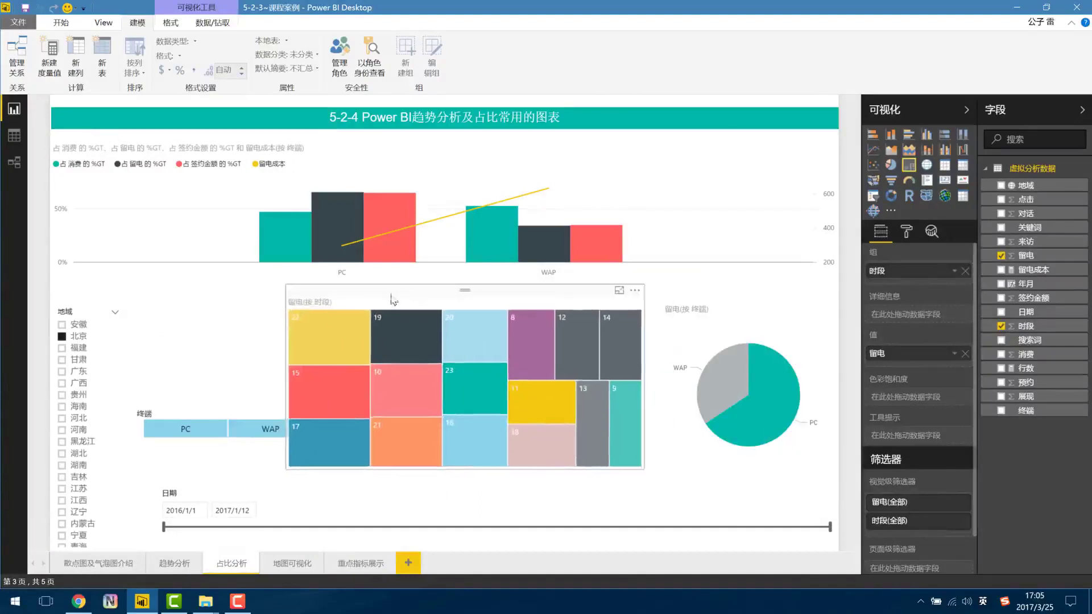
Move the 终端 slicer above the 地域 slicer, then go back to the 重点指标展示 page.
mouse_move(175, 409)
mouse_down()
mouse_move(108, 267)
mouse_move(118, 284)
mouse_up()
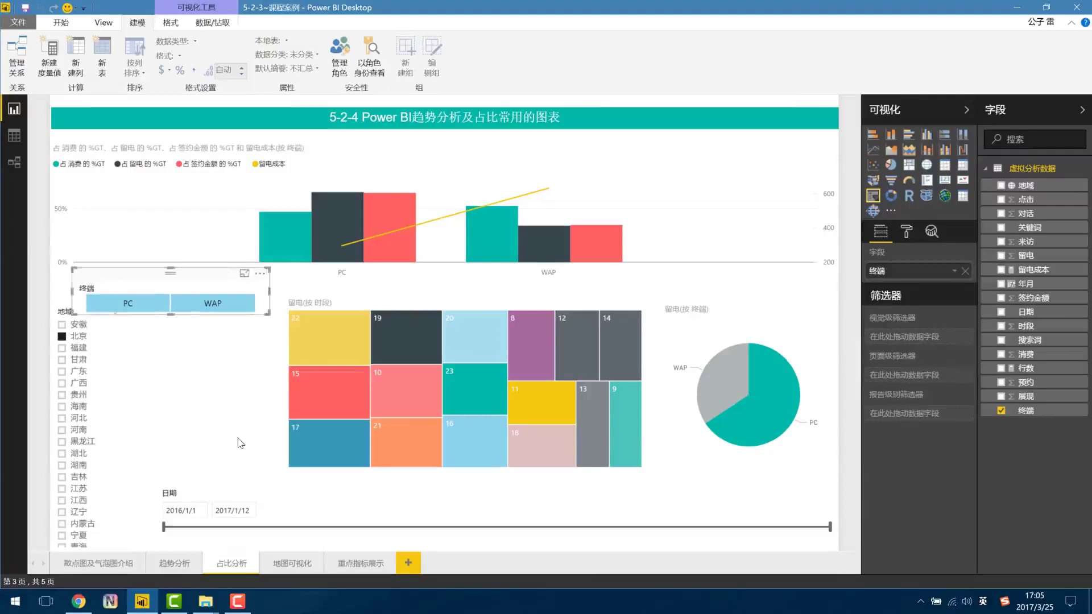
click(159, 374)
click(73, 311)
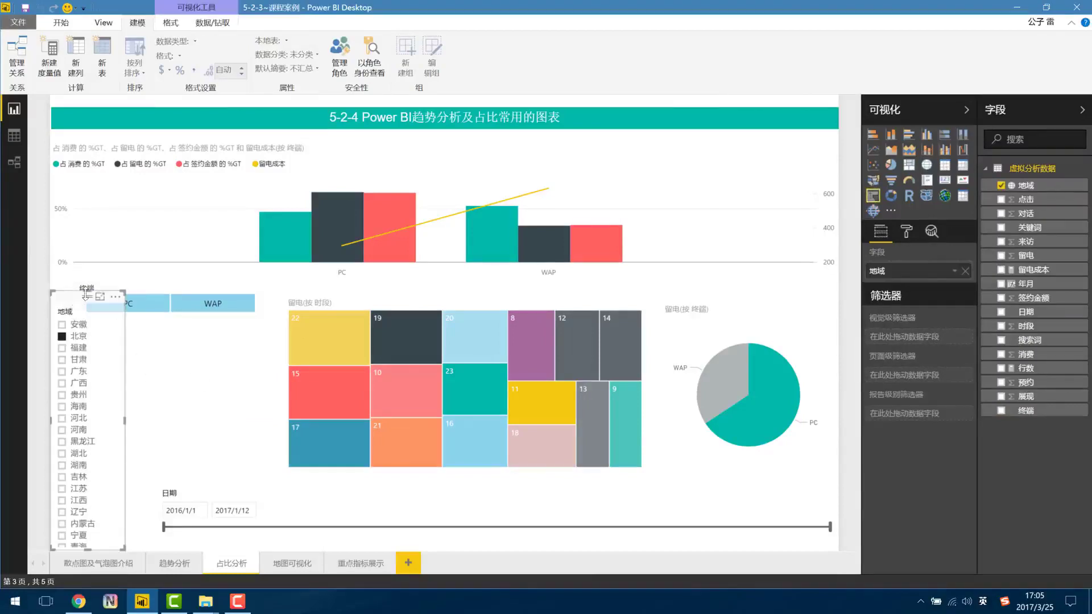
drag(89, 316, 89, 350)
click(154, 341)
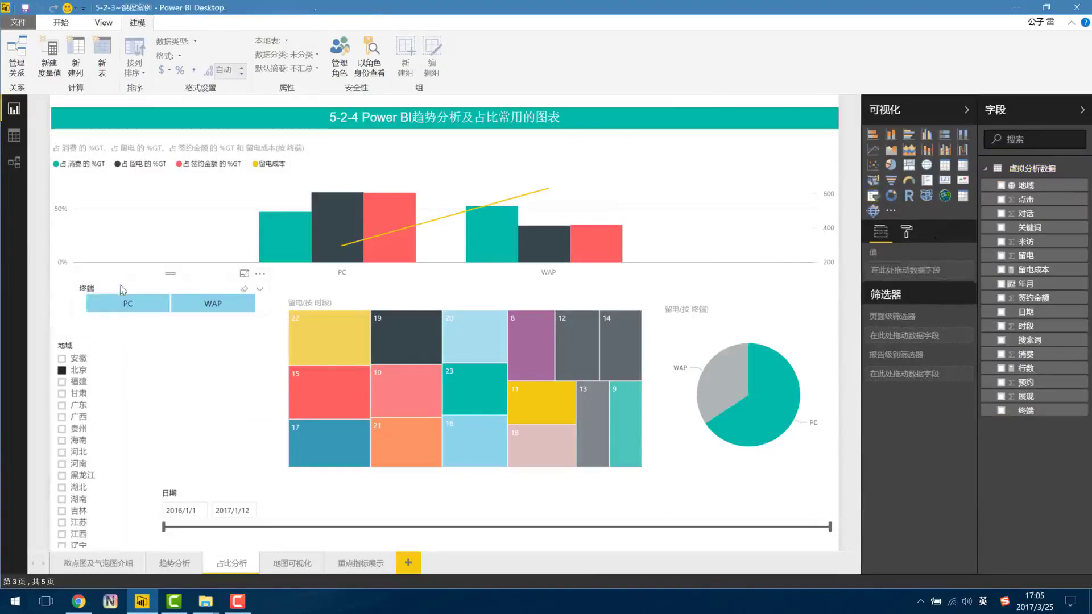
drag(90, 278, 68, 280)
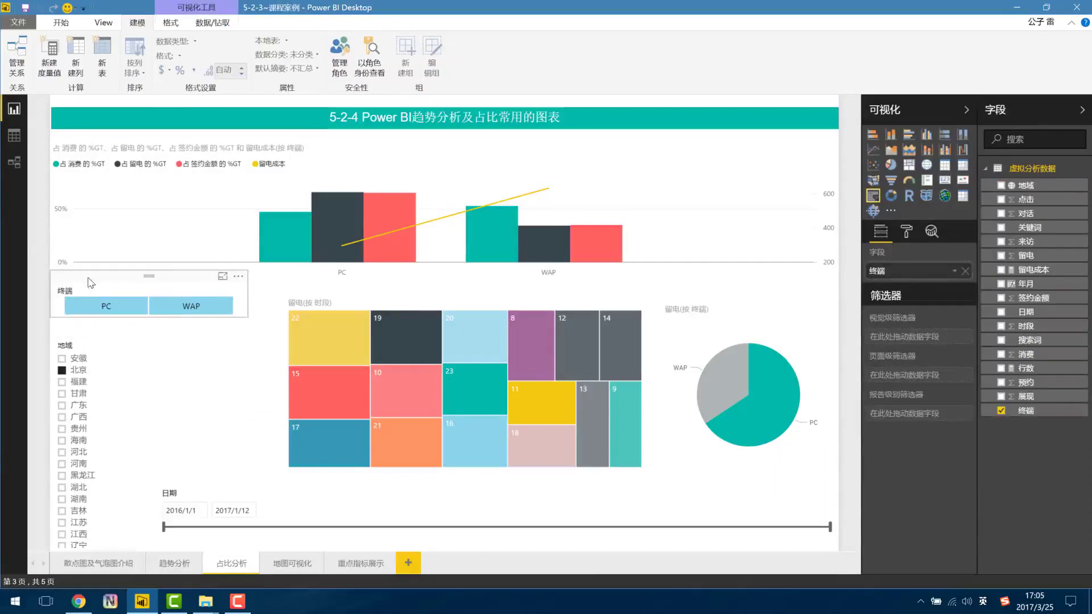
click(196, 431)
mouse_move(563, 322)
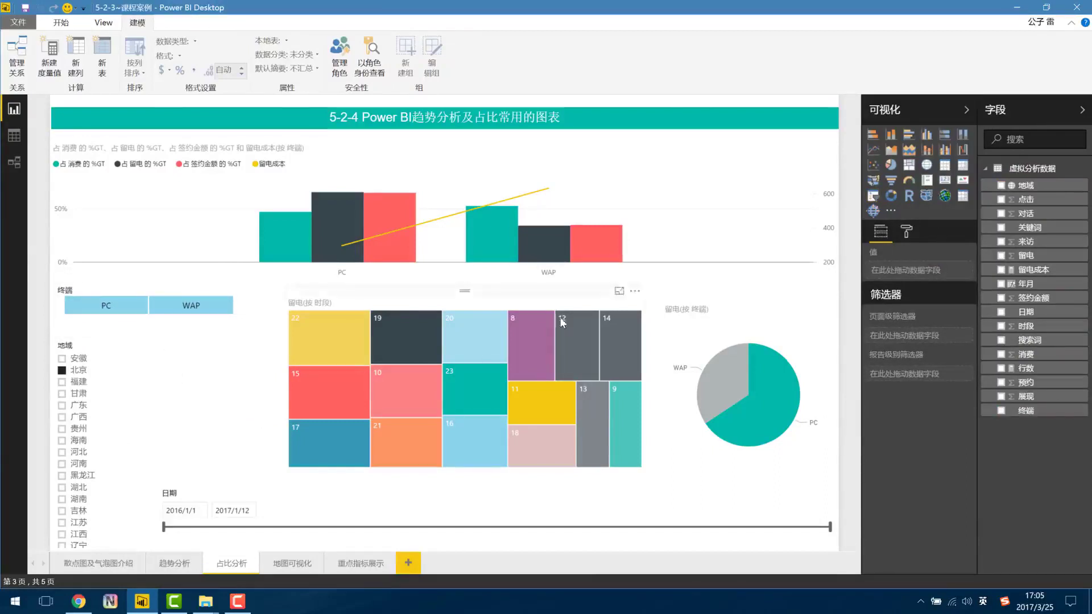
click(360, 562)
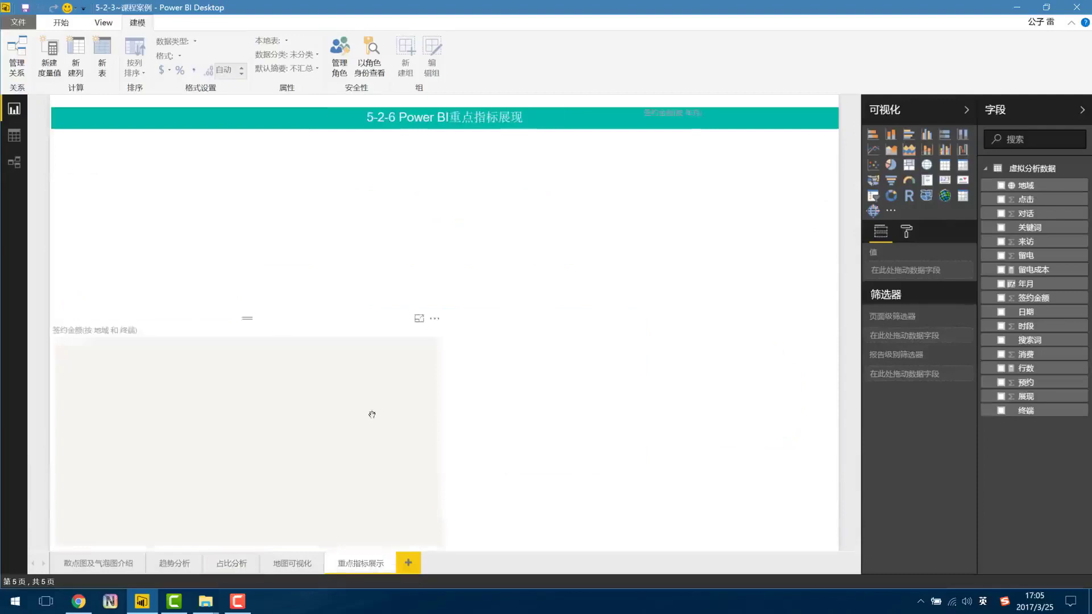